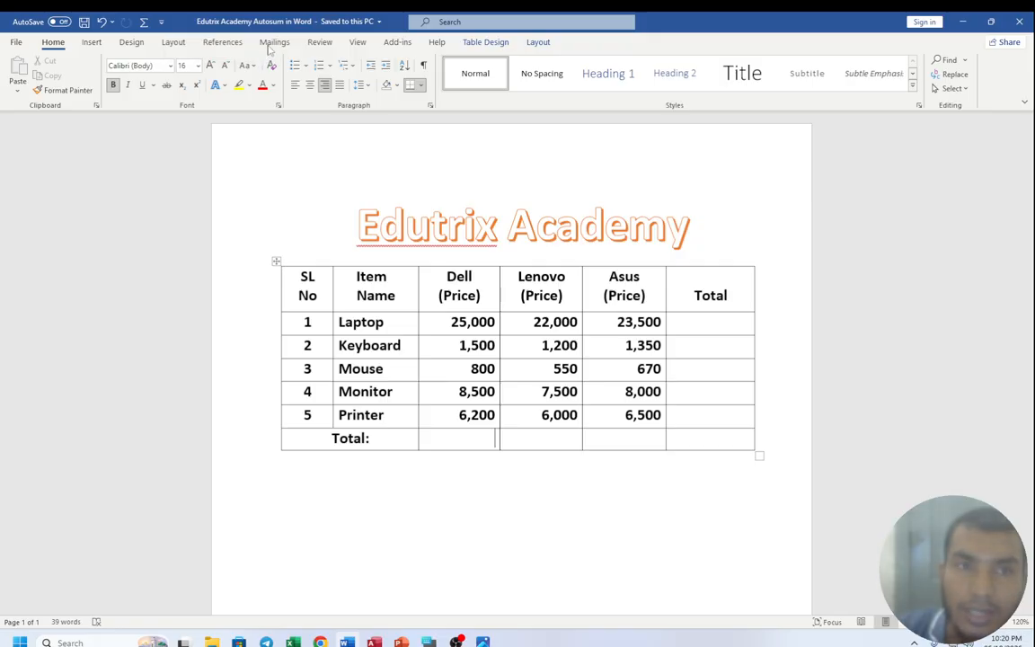
# Open the Quick Access Toolbar customization options and list All Commands as the command source
pyautogui.click(161, 22)
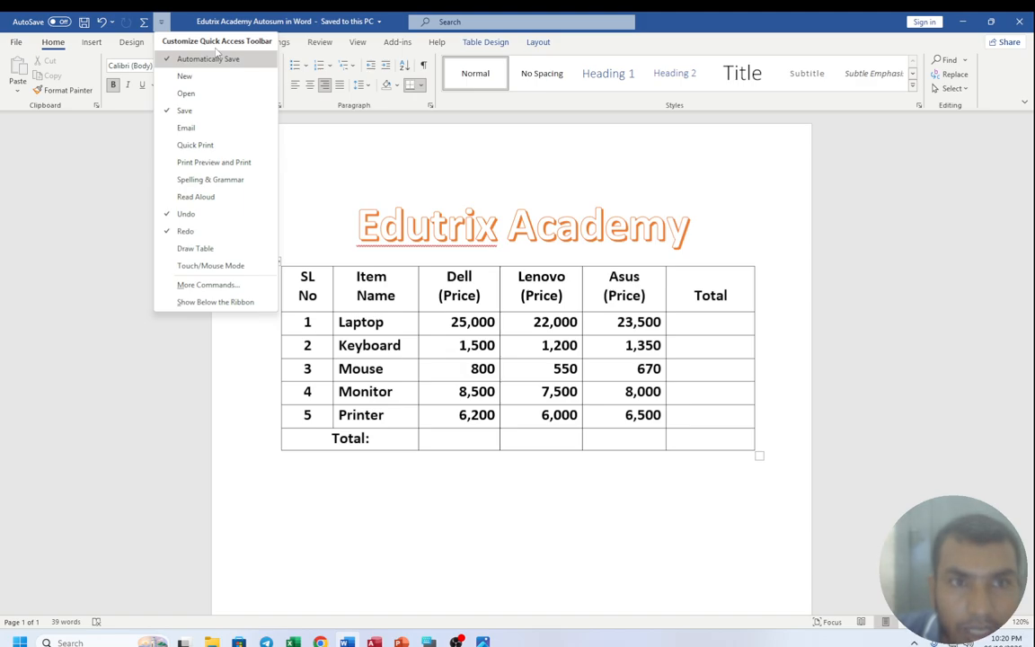
pyautogui.click(232, 286)
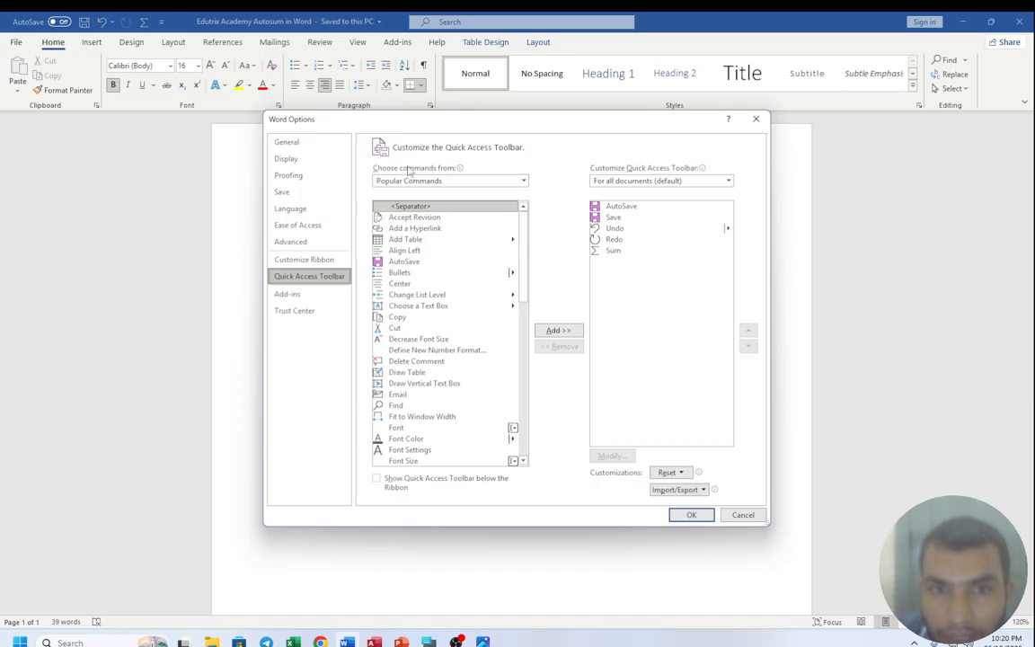
pyautogui.moveTo(464, 178)
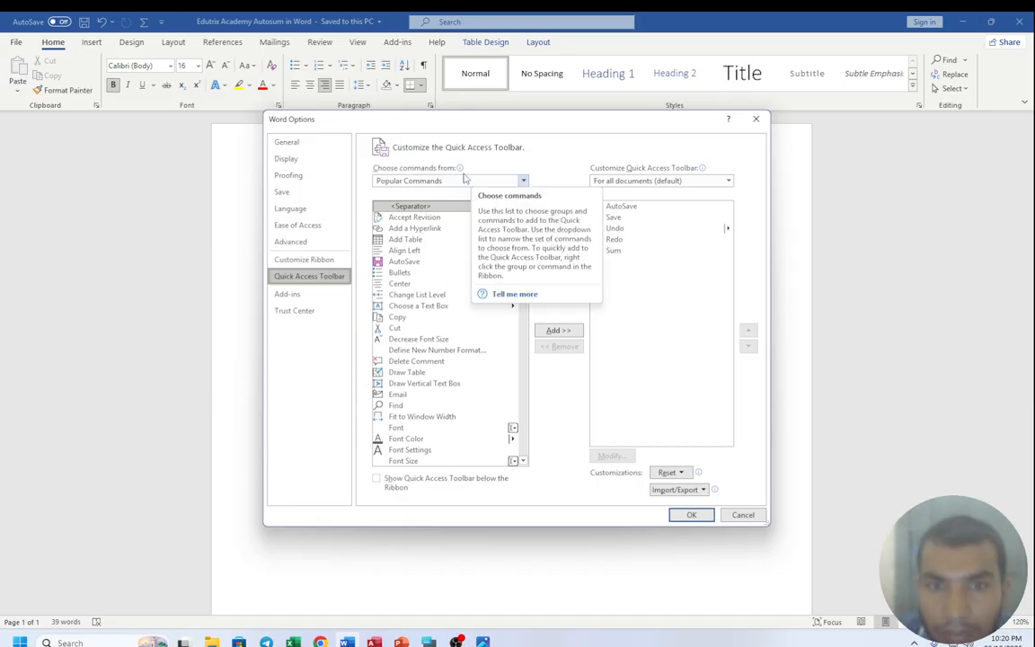
pyautogui.click(523, 180)
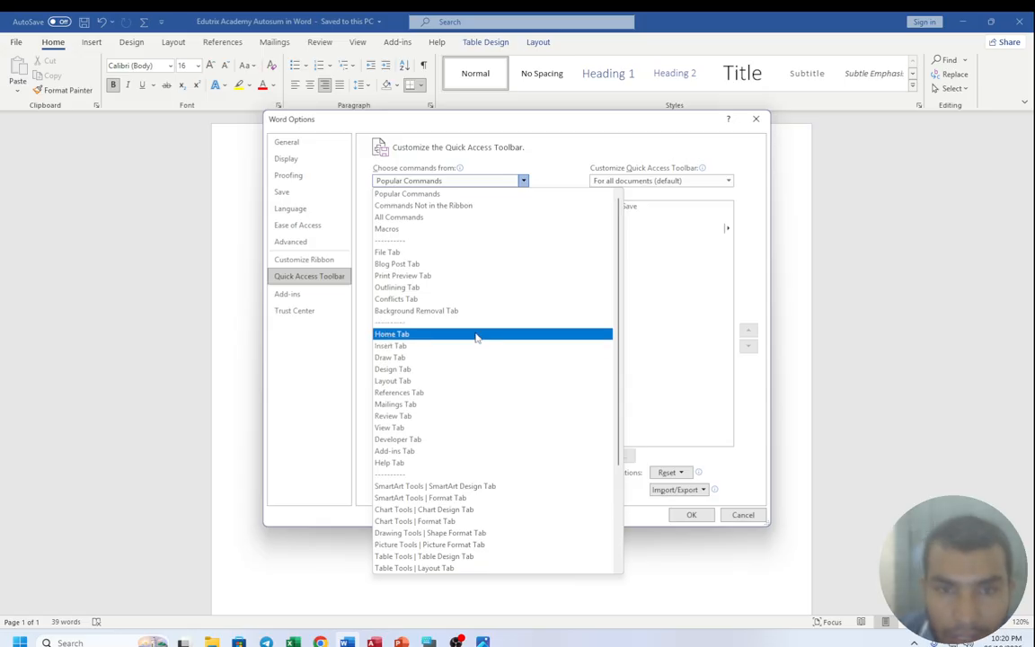
pyautogui.click(523, 193)
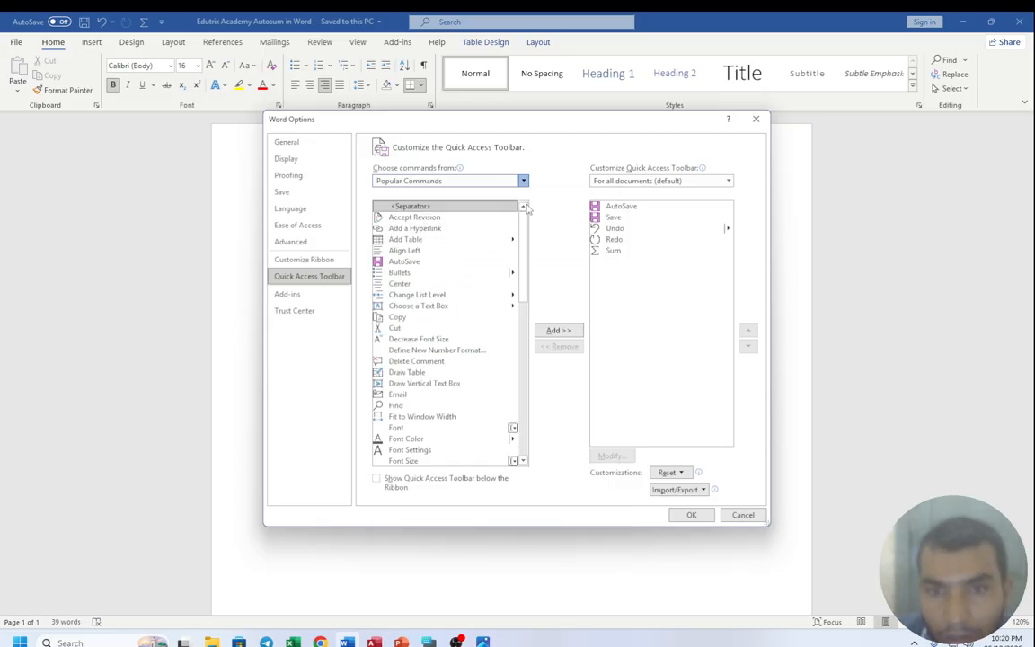
pyautogui.press('Down')
pyautogui.press('Down')
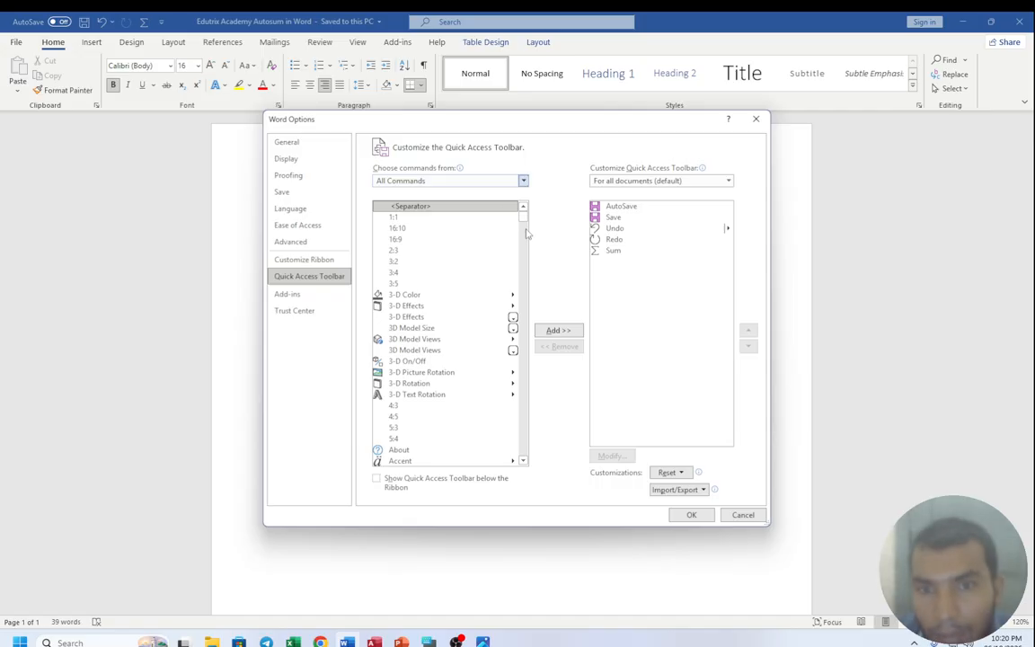
# Try to add the Sum command to the Quick Access Toolbar for all documents and accept the options
pyautogui.moveTo(524, 225); pyautogui.dragTo(524, 405)
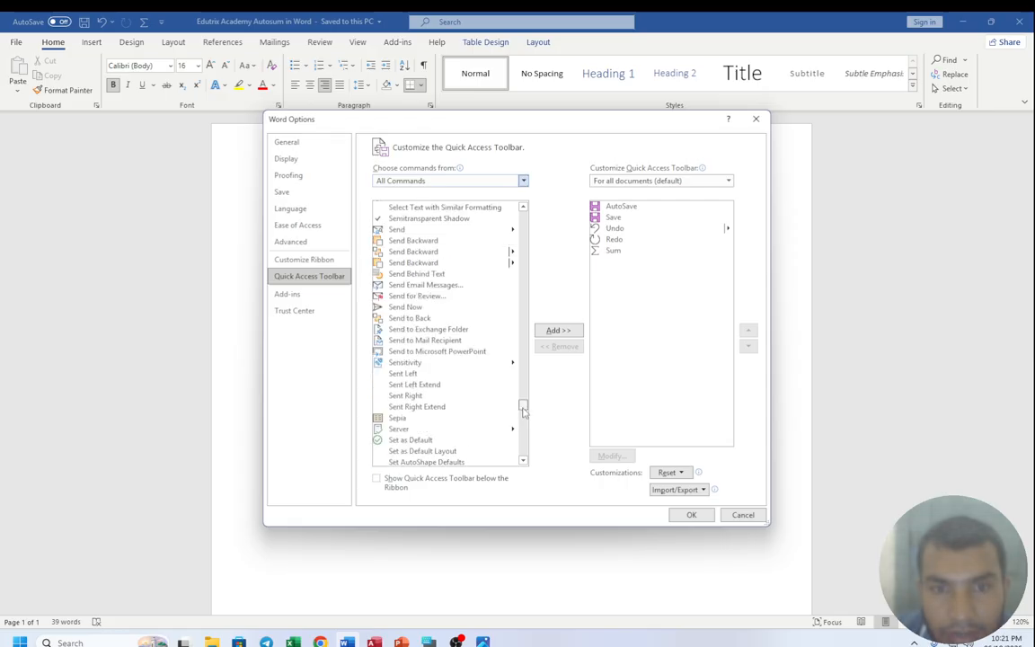
pyautogui.scroll(-13, 420, 400)
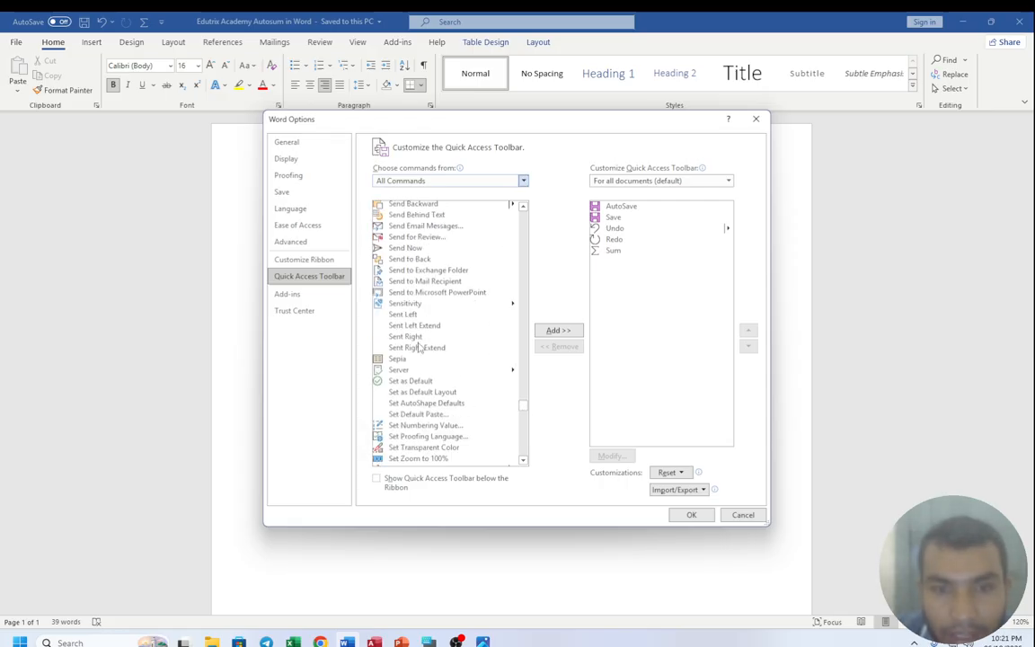
pyautogui.scroll(-15, 416, 369)
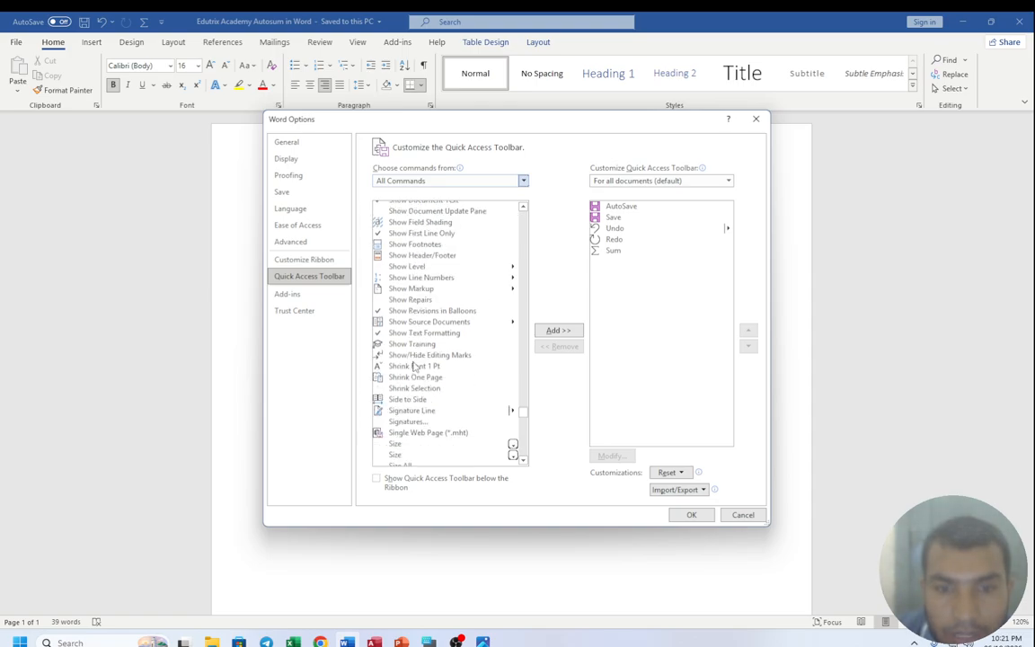
pyautogui.scroll(-15, 414, 365)
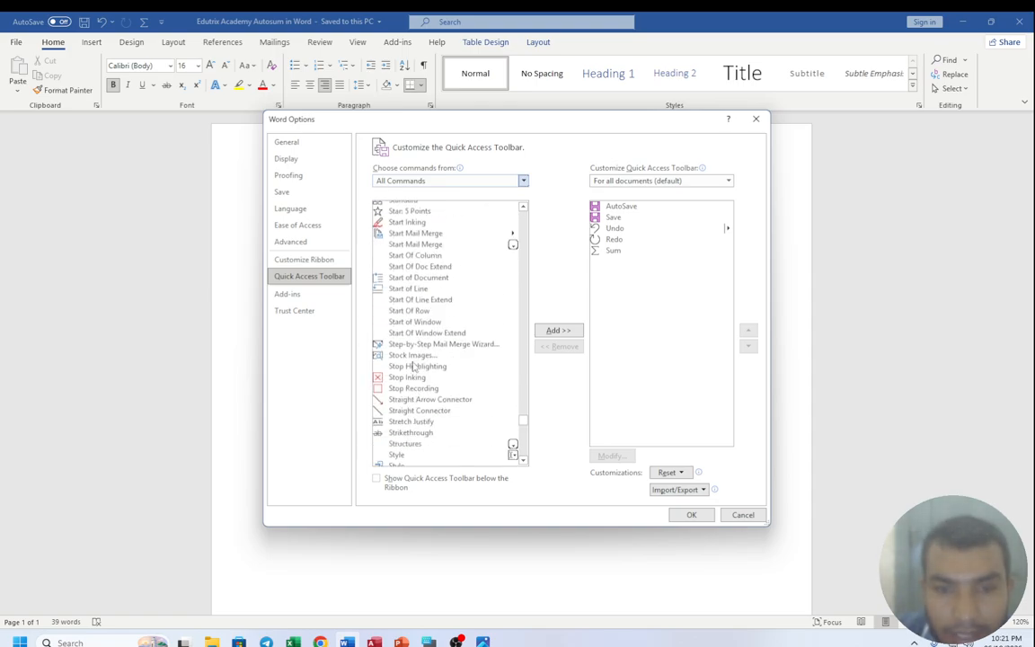
pyautogui.scroll(-15, 414, 366)
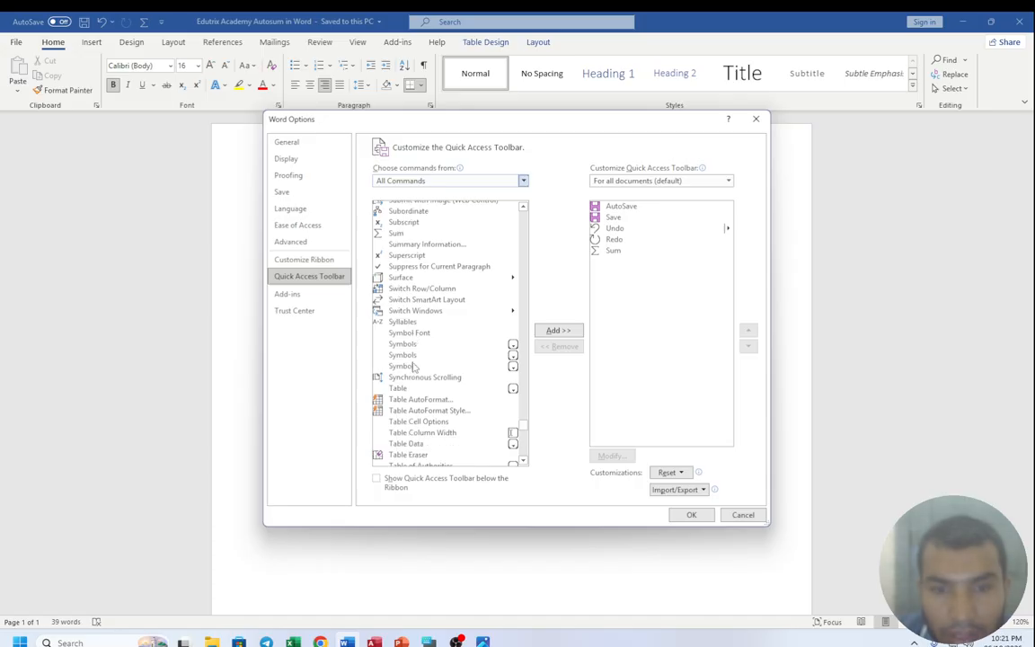
pyautogui.scroll(10, 414, 372)
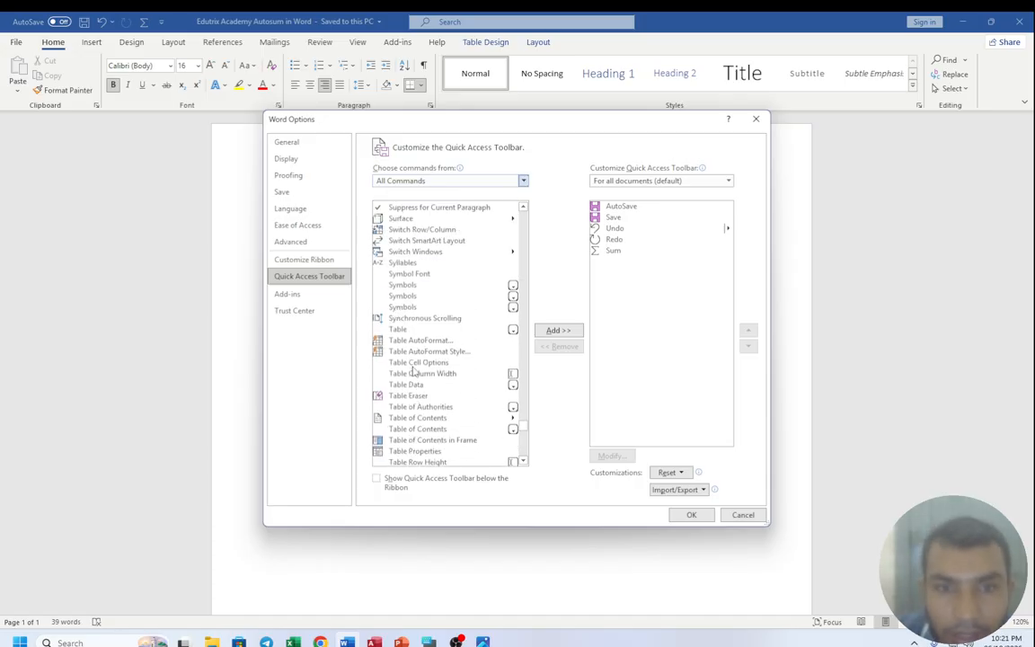
pyautogui.click(393, 234)
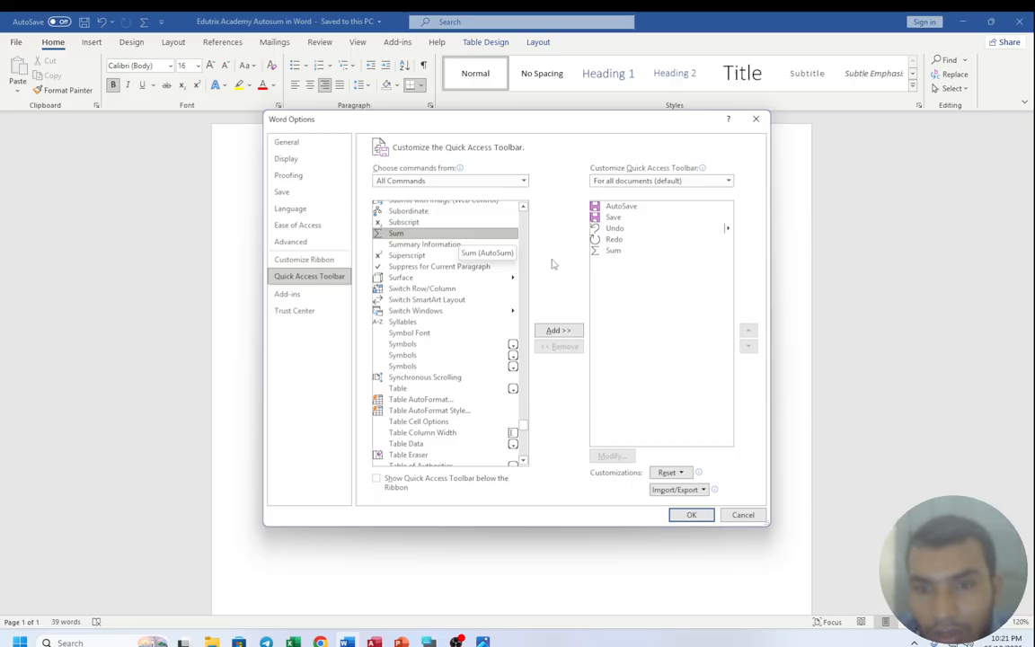
pyautogui.click(559, 332)
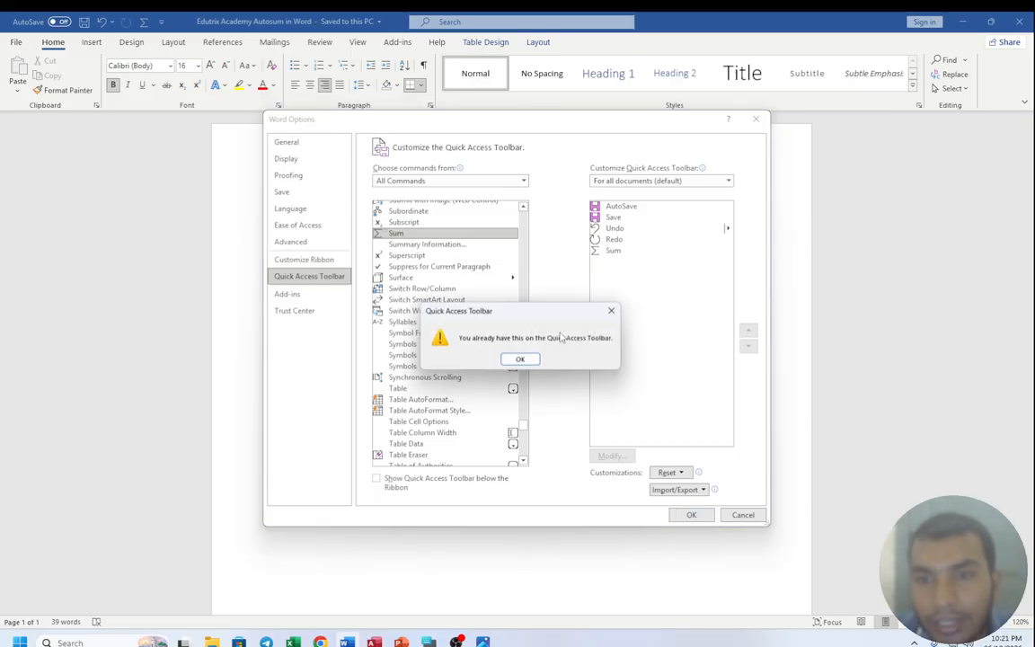
pyautogui.click(521, 361)
pyautogui.click(615, 252)
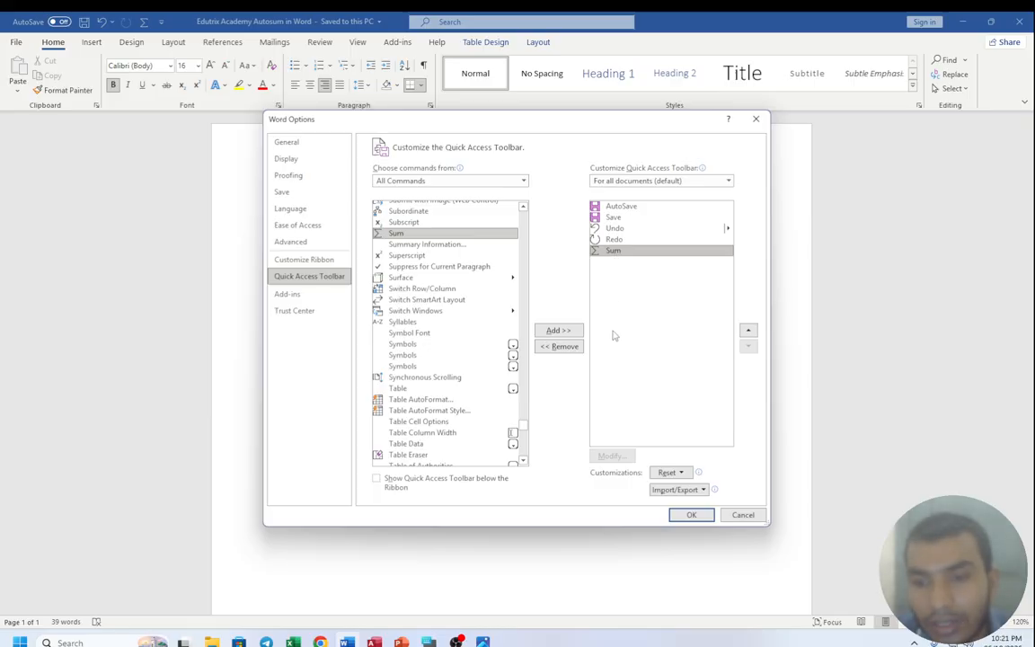
pyautogui.click(691, 515)
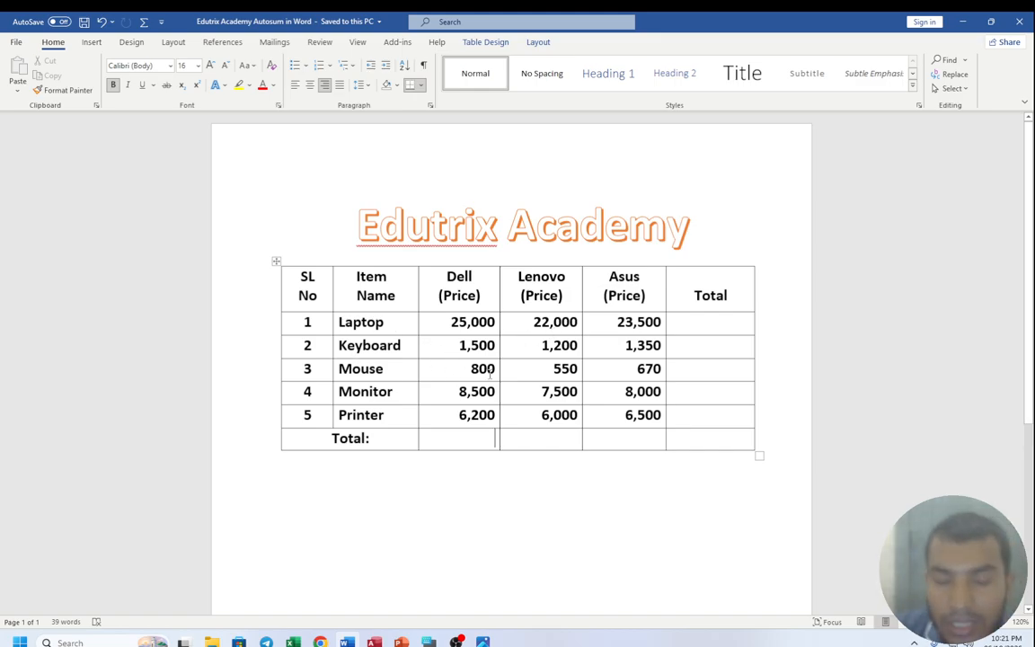
# Fill the bottom Total row with automatic sums for the Dell, Lenovo, Asus and Total columns
pyautogui.click(487, 437)
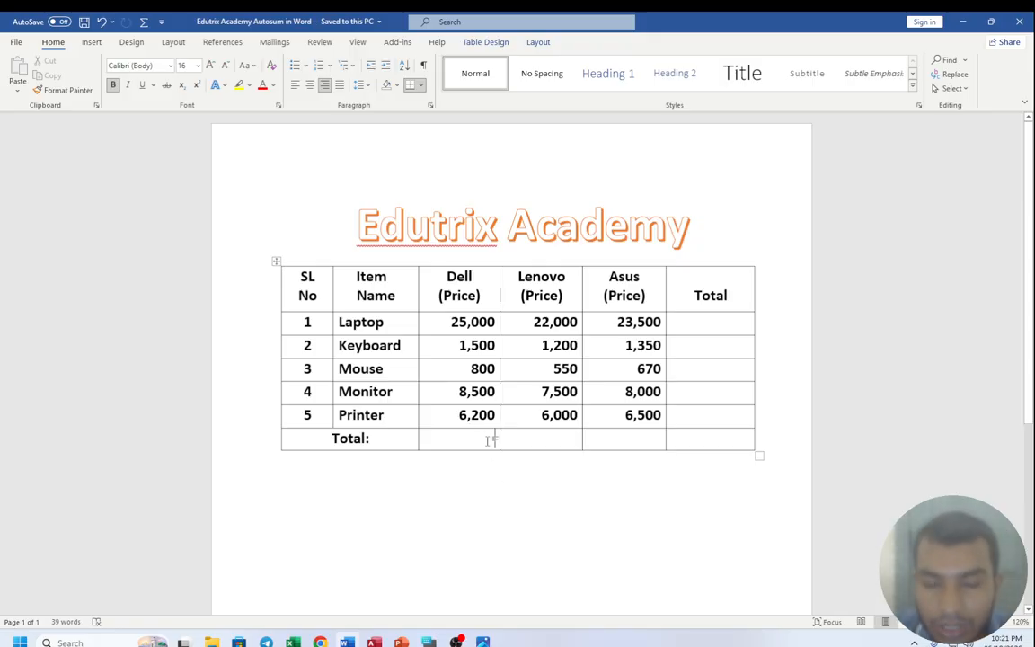
pyautogui.click(145, 23)
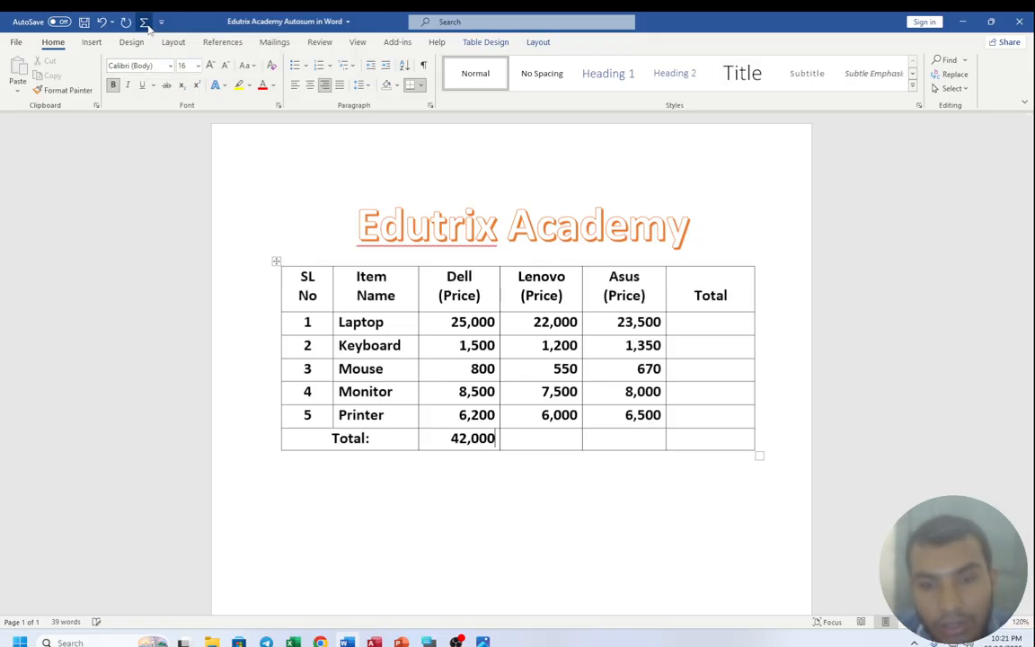
pyautogui.click(559, 438)
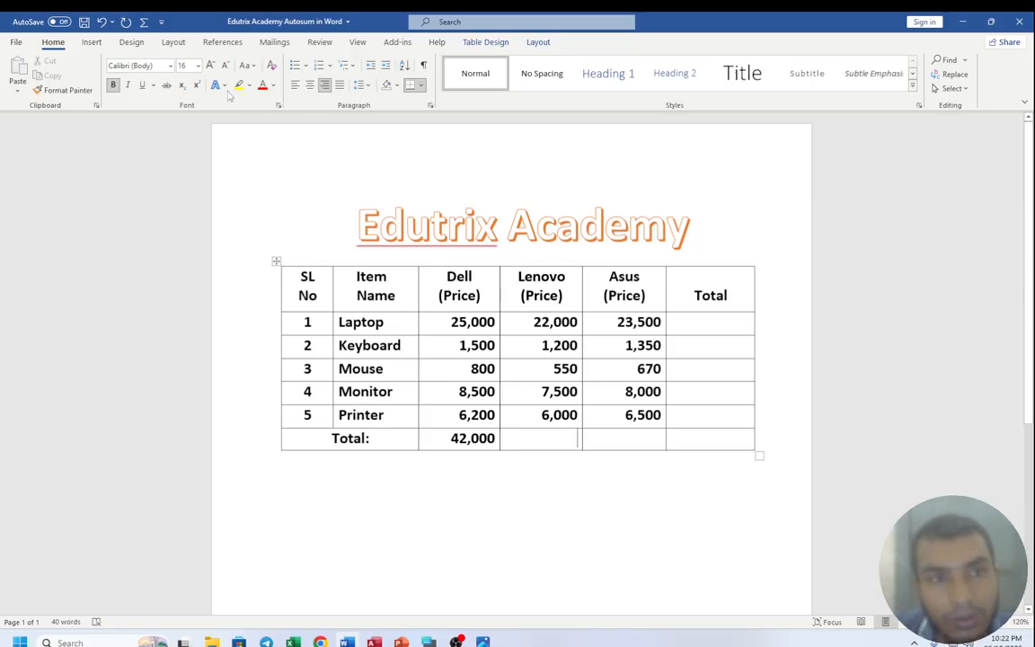
pyautogui.click(144, 23)
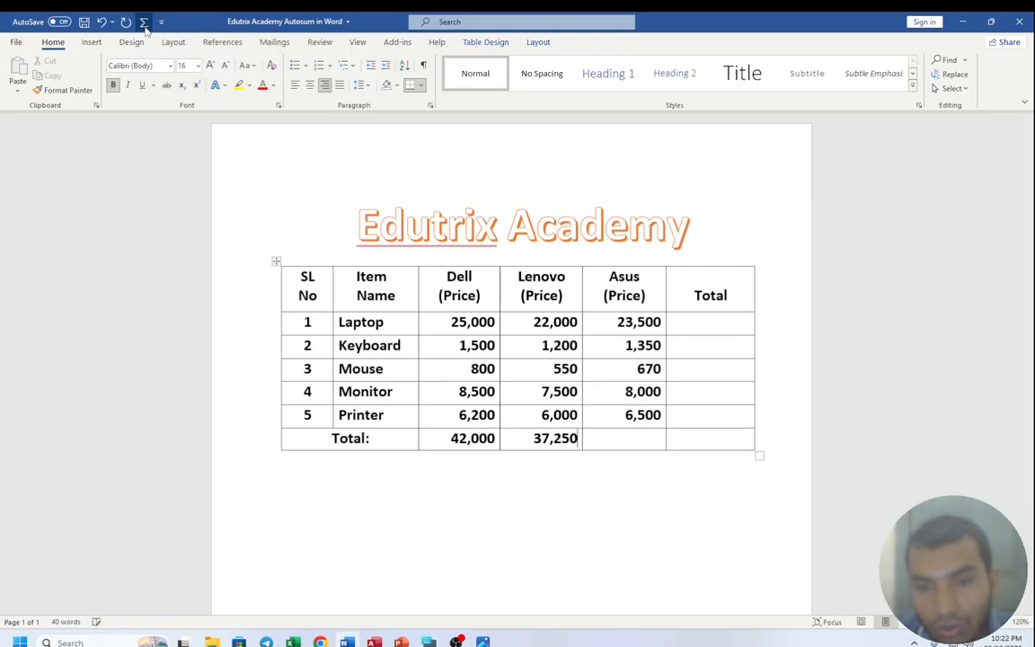
pyautogui.click(634, 441)
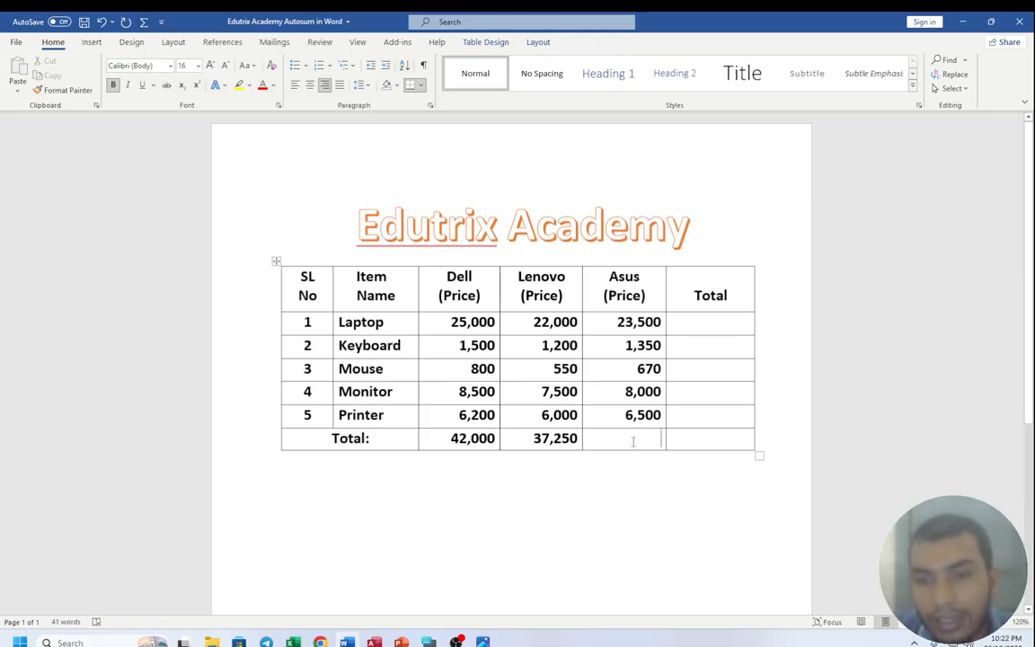
pyautogui.click(144, 22)
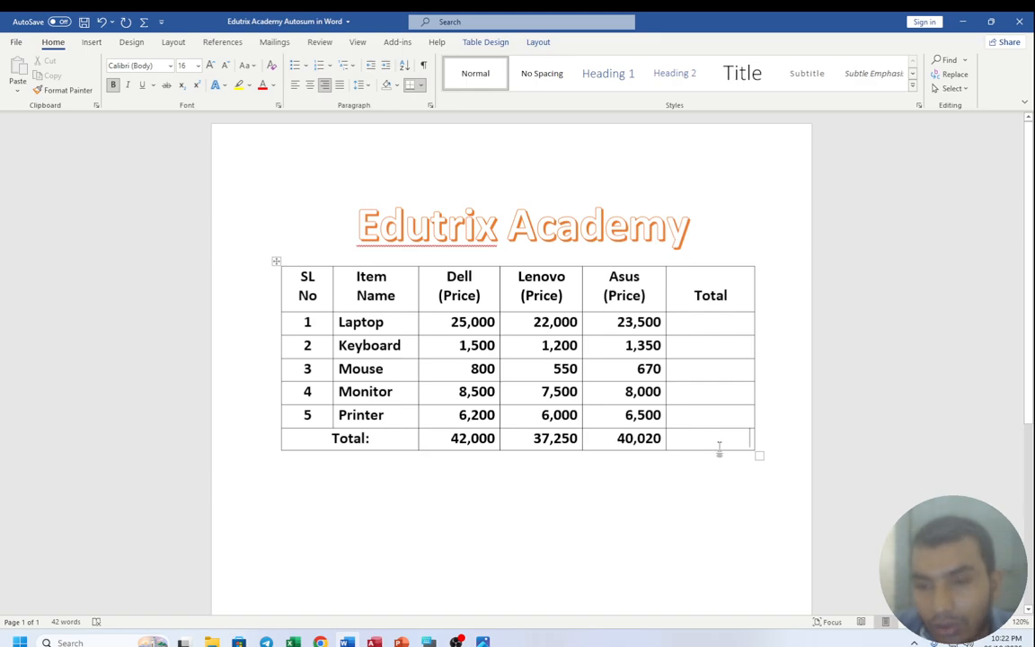
pyautogui.click(144, 23)
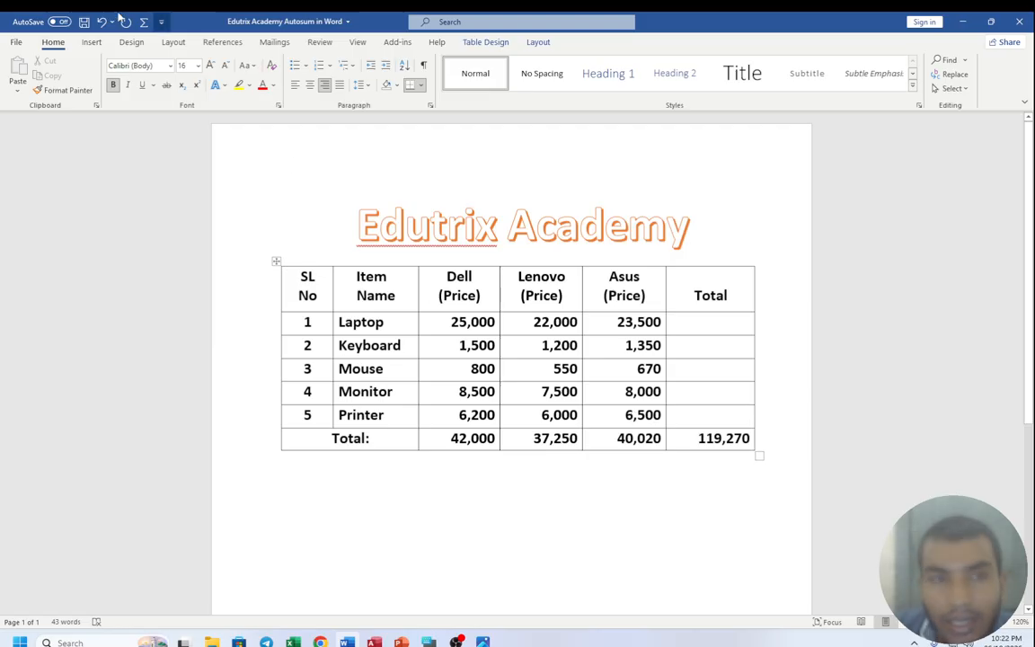
# Fill the Total column with automatic row sums for Printer, Monitor, Mouse, Keyboard and Laptop, working upwards
pyautogui.click(144, 24)
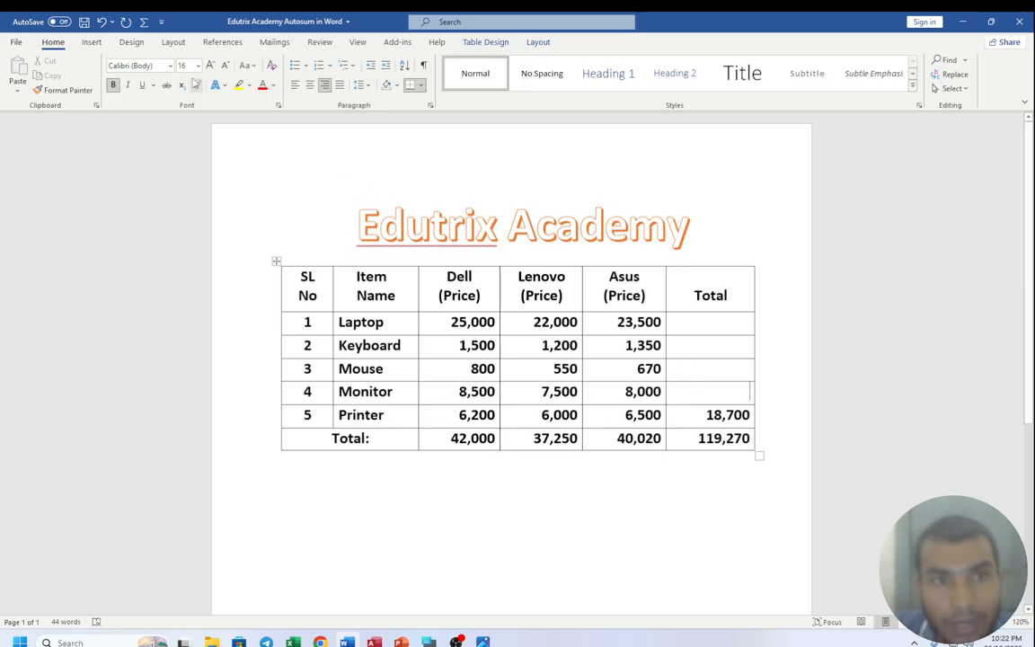
pyautogui.click(146, 23)
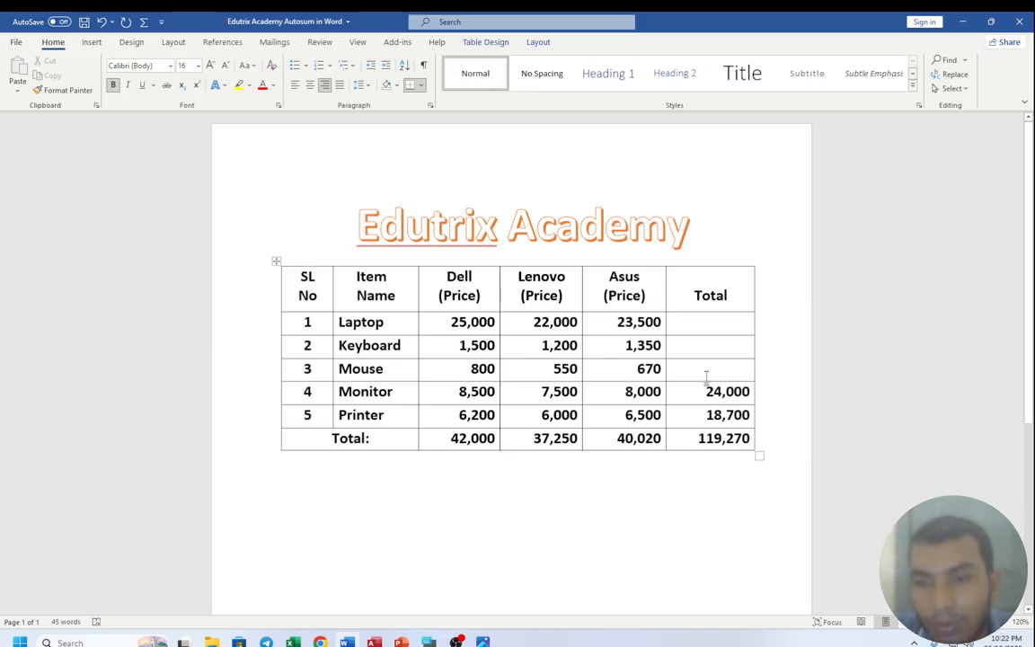
pyautogui.click(144, 23)
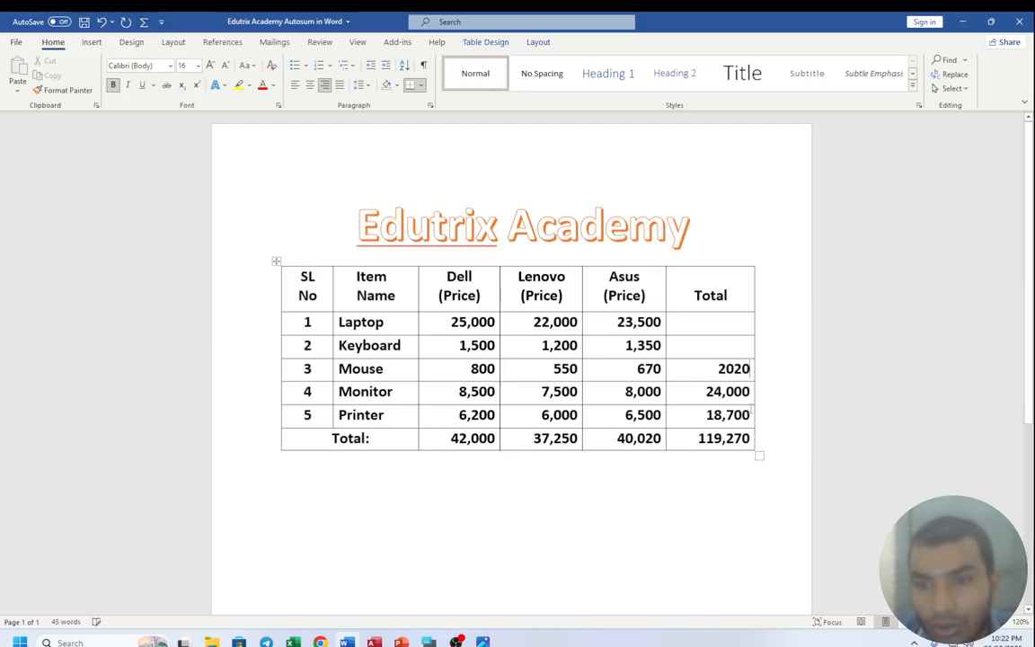
pyautogui.click(709, 350)
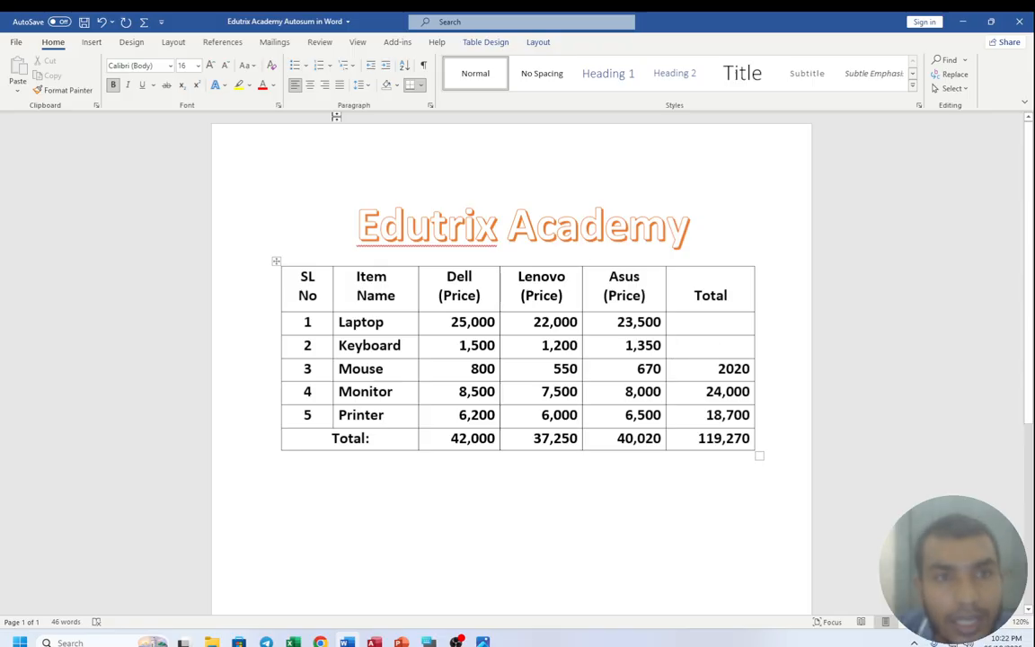
pyautogui.click(145, 23)
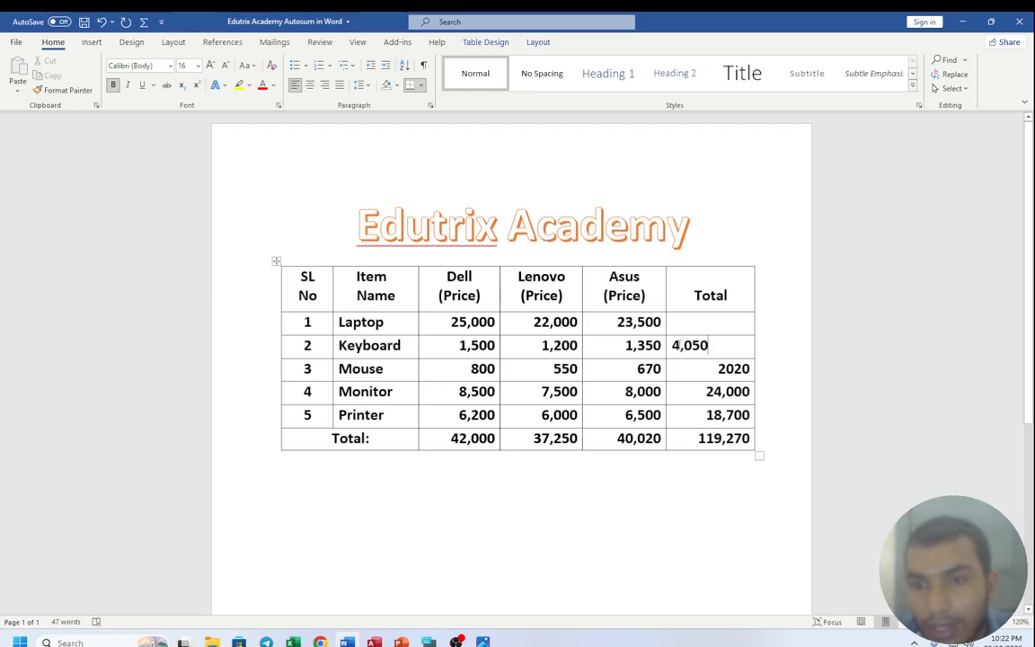
pyautogui.click(719, 326)
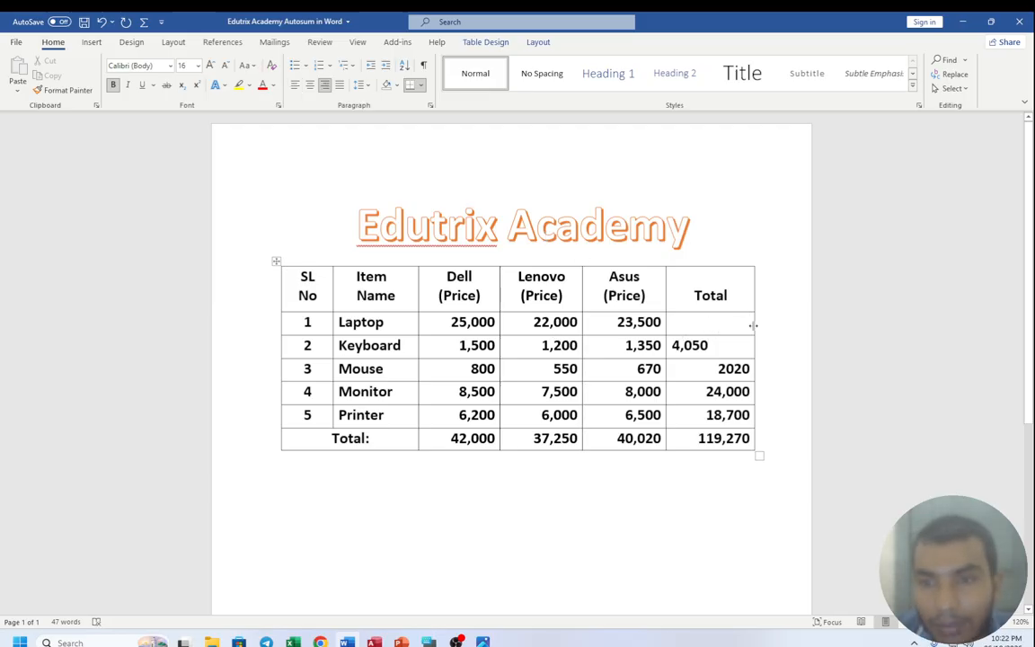
pyautogui.click(145, 22)
# Right-align the Keyboard row's total to match the other totals, and clear the selection
pyautogui.moveTo(674, 345); pyautogui.dragTo(708, 345)
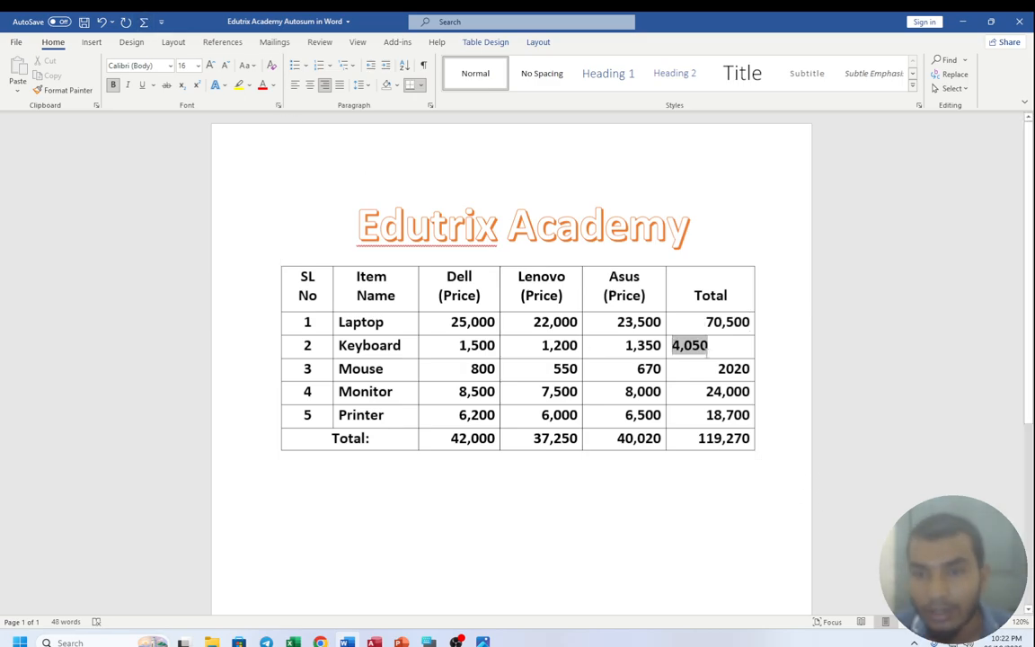
pyautogui.click(310, 84)
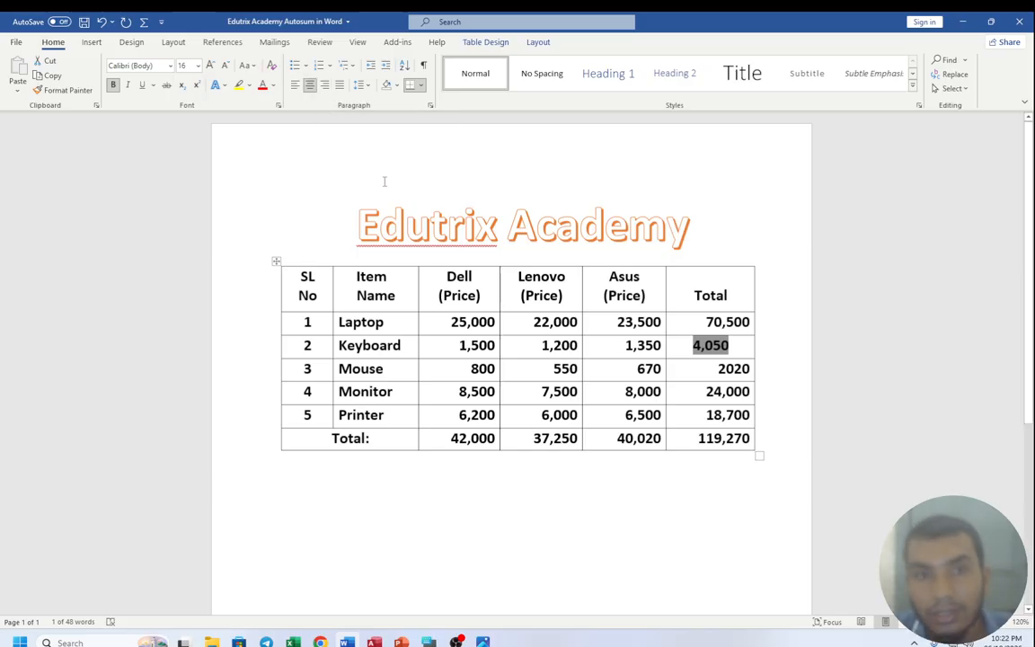
pyautogui.click(340, 85)
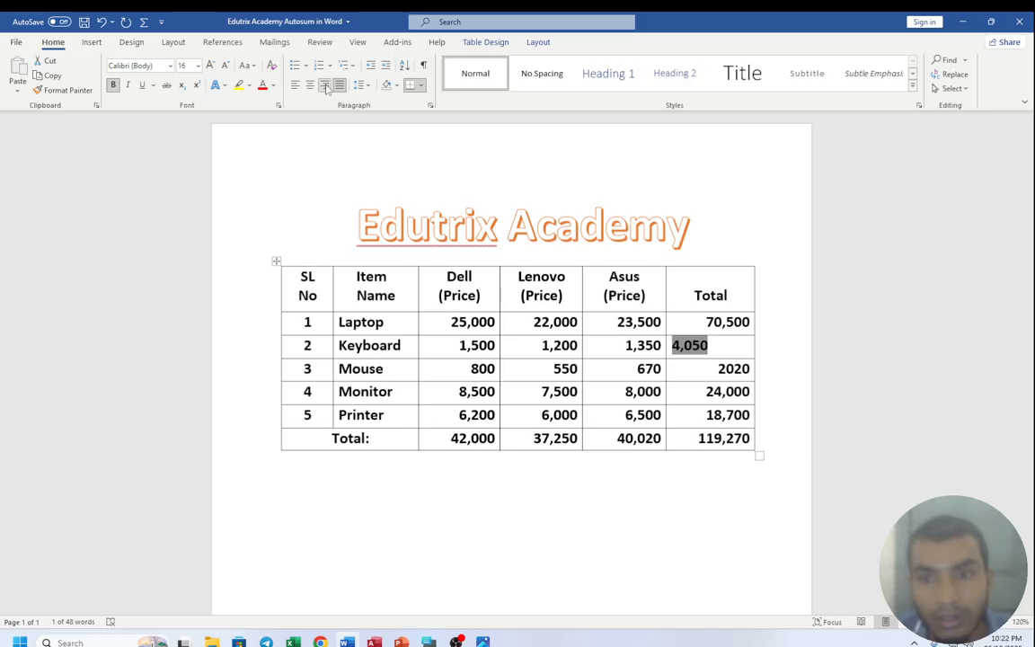
pyautogui.click(324, 84)
pyautogui.click(697, 577)
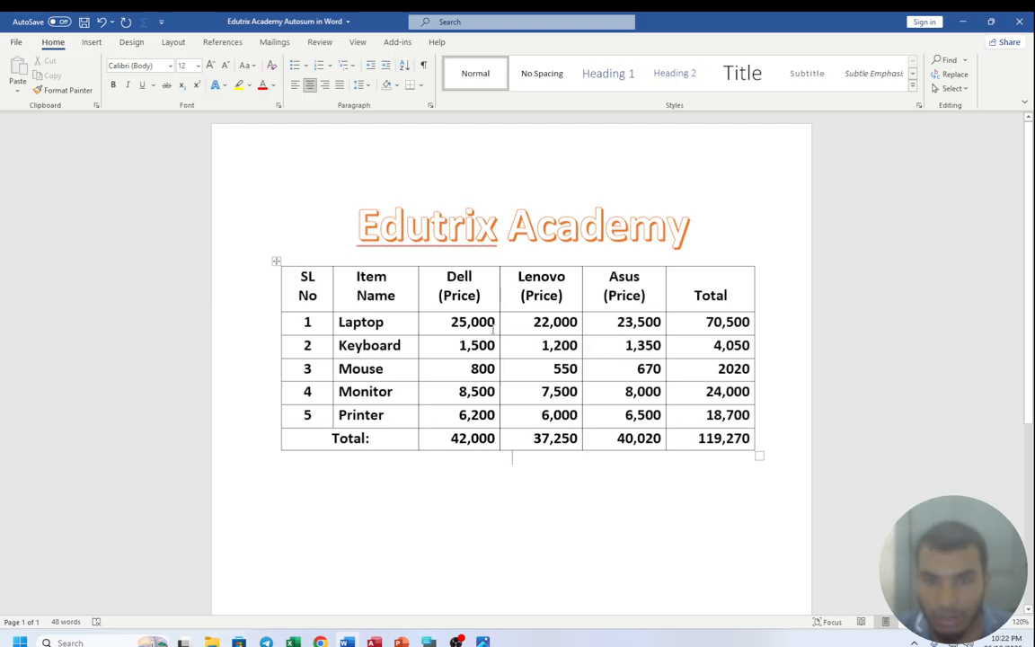
# Highlight the Laptop row's three brand prices, and the five Dell prices, to review the ranges being summed
pyautogui.moveTo(440, 317); pyautogui.dragTo(640, 322)
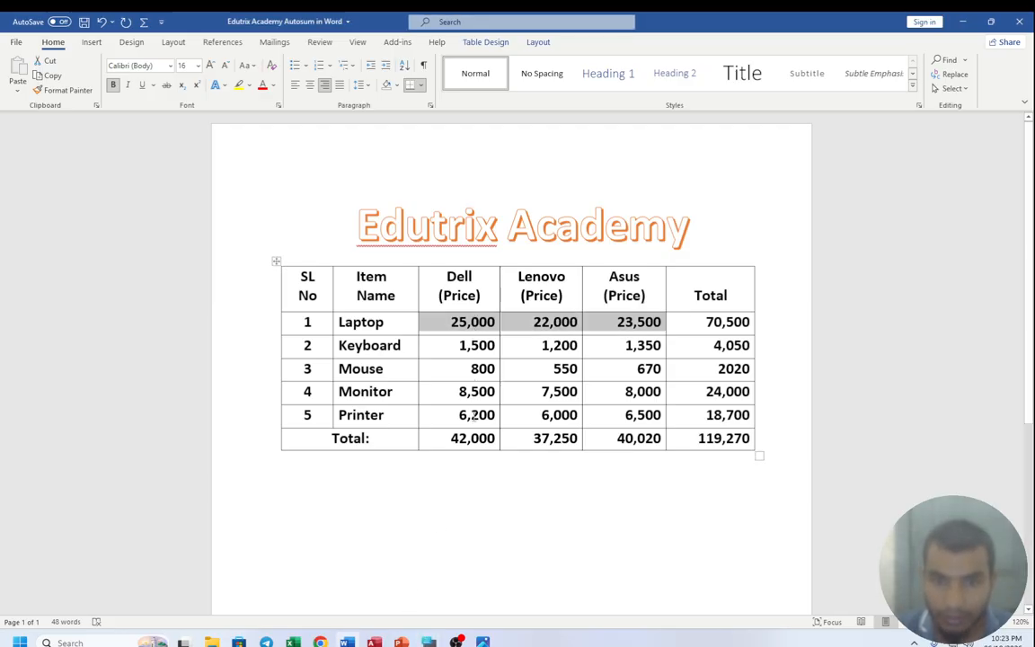
pyautogui.click(480, 509)
pyautogui.moveTo(453, 324); pyautogui.dragTo(458, 417)
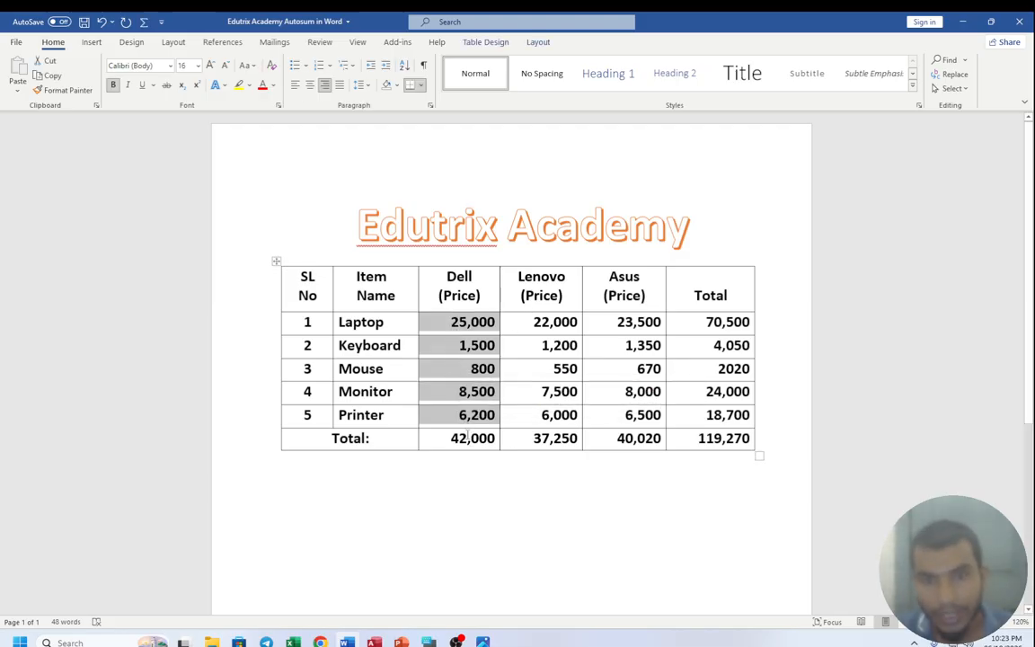
# Highlight the four sums in the bottom Total row, and the Laptop and Keyboard row totals, to review them
pyautogui.click(572, 533)
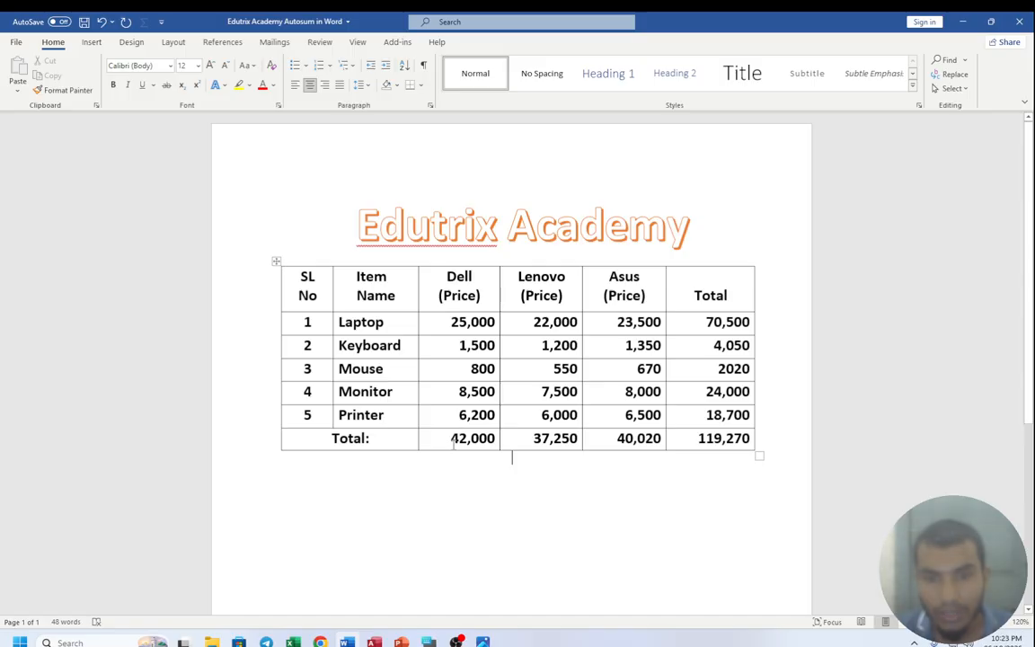
pyautogui.moveTo(449, 438); pyautogui.dragTo(745, 462)
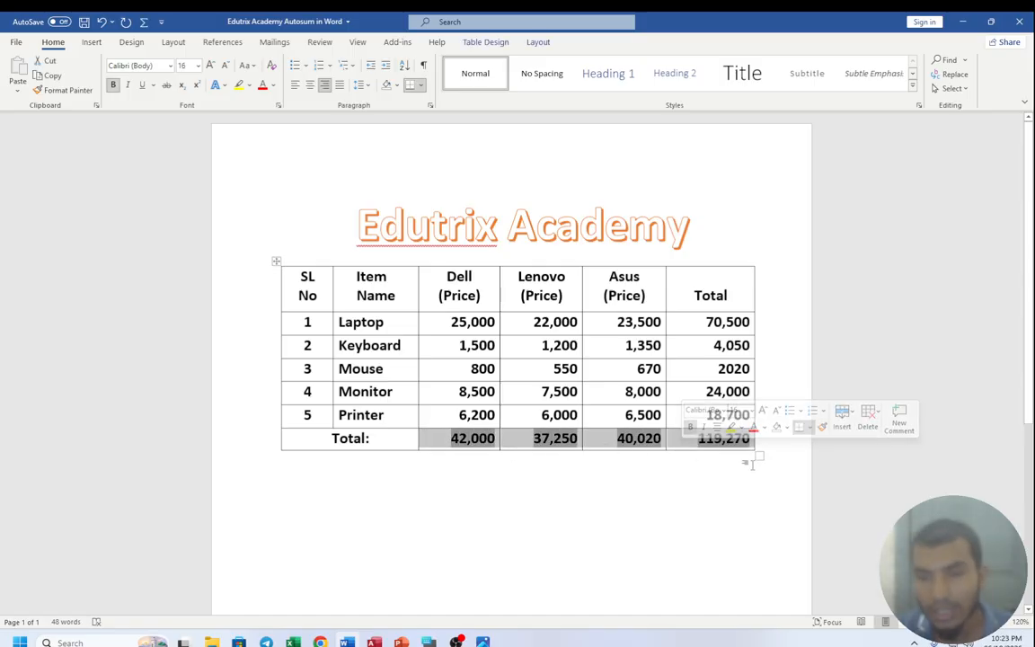
pyautogui.click(730, 460)
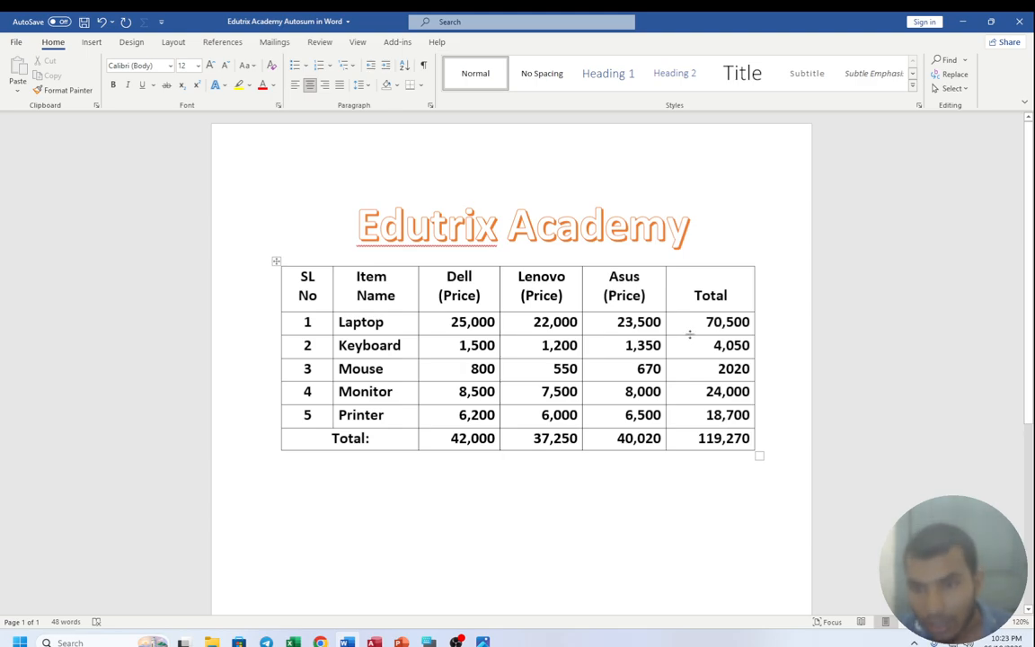
pyautogui.doubleClick(695, 321)
pyautogui.doubleClick(699, 352)
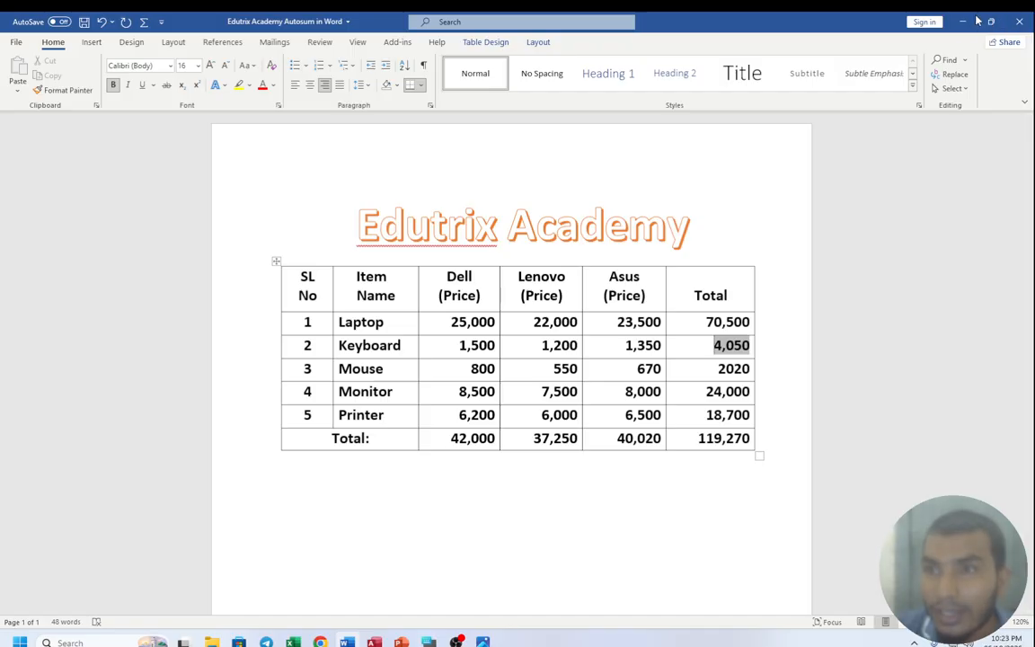
# Switch to the Autosum workbook in Excel
pyautogui.hotkey('alt', 'Tab')
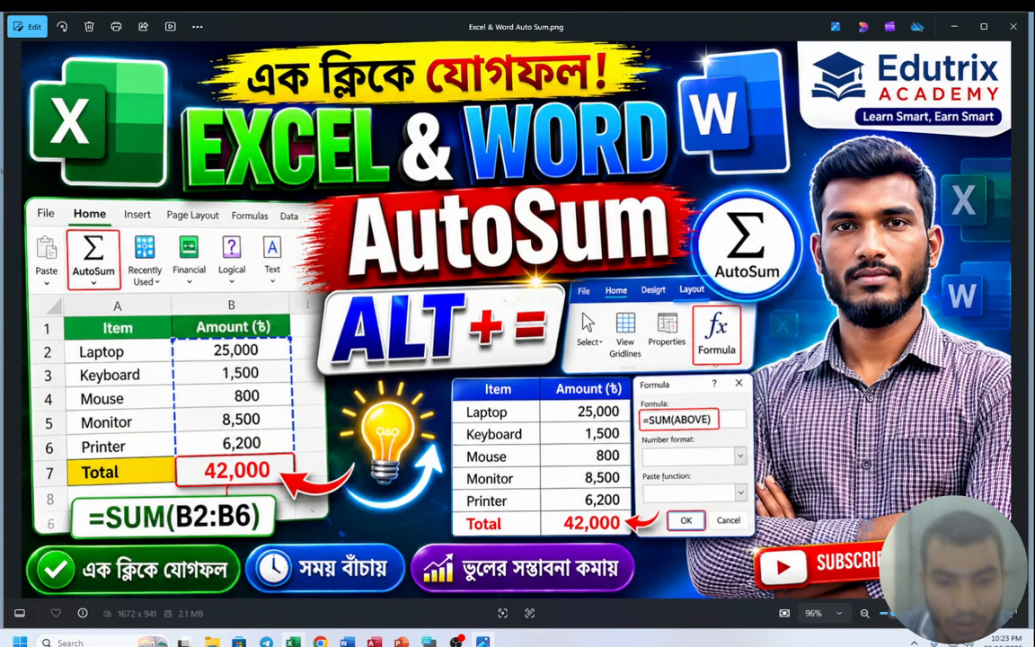
pyautogui.hotkey('alt', 'Tab')
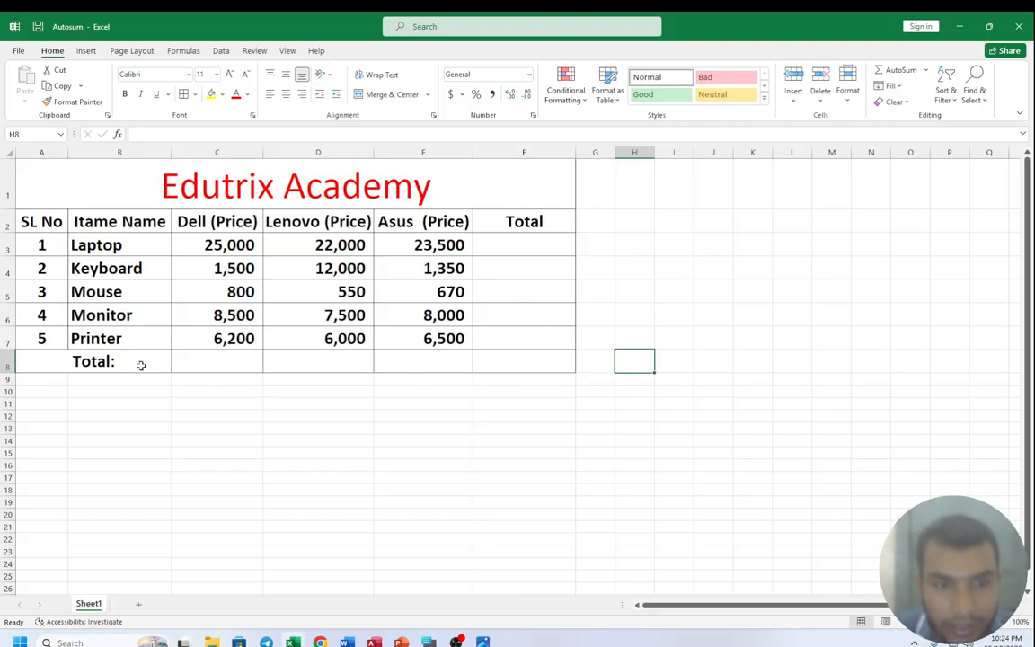
# Try AutoSum on A3:F8 with the serial numbers and Total label included, and set the sums in C9:E9 to font size 20
pyautogui.moveTo(139, 363); pyautogui.dragTo(542, 243)
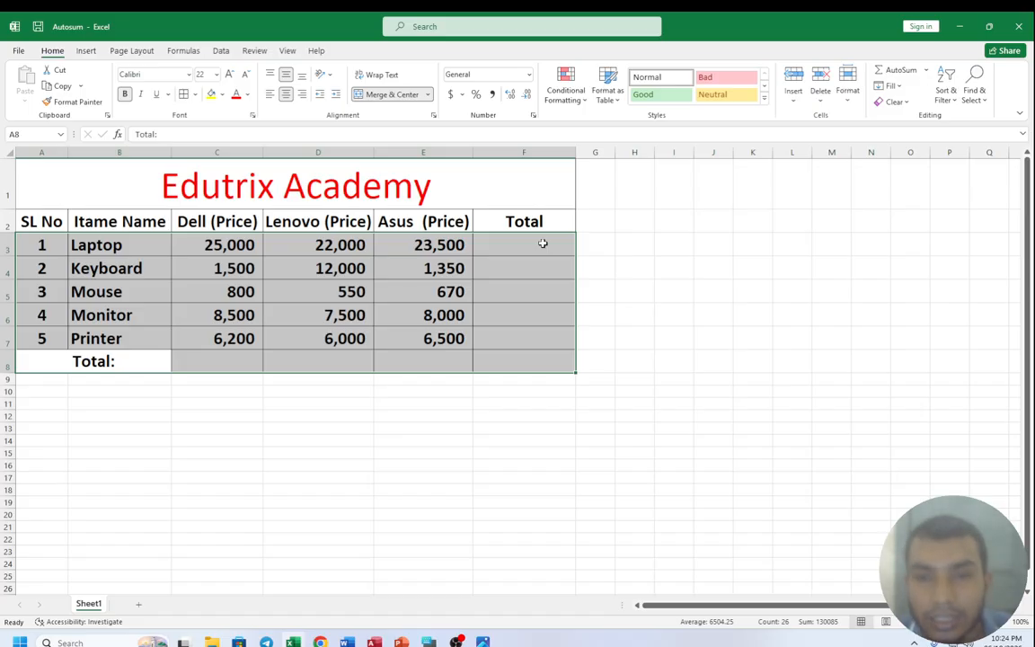
pyautogui.hotkey('alt', '=')
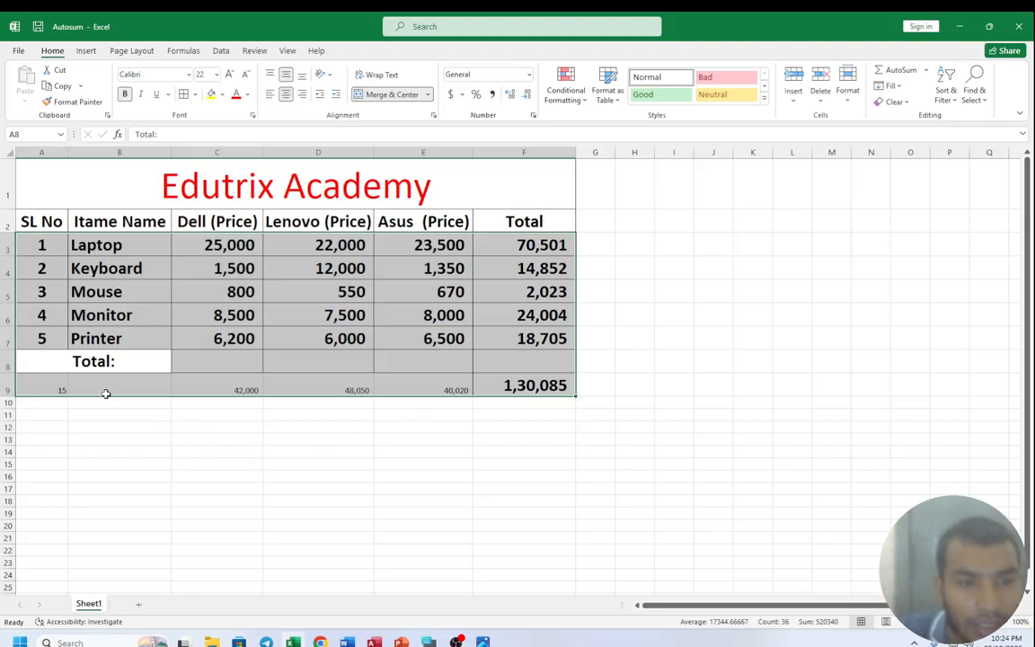
pyautogui.moveTo(180, 390); pyautogui.dragTo(454, 392)
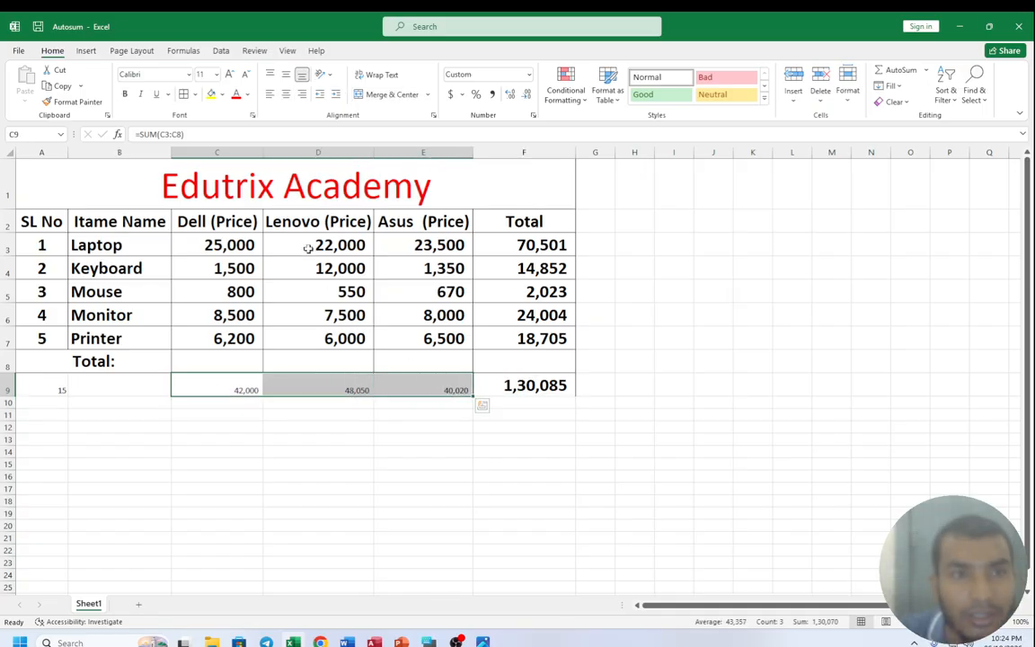
pyautogui.click(216, 74)
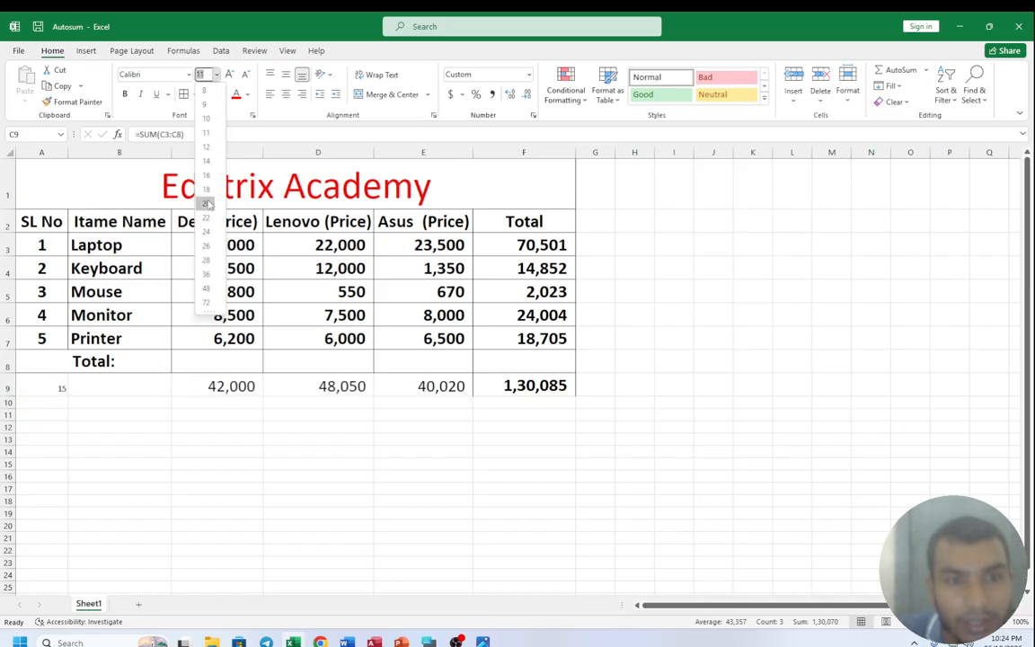
pyautogui.press('Escape')
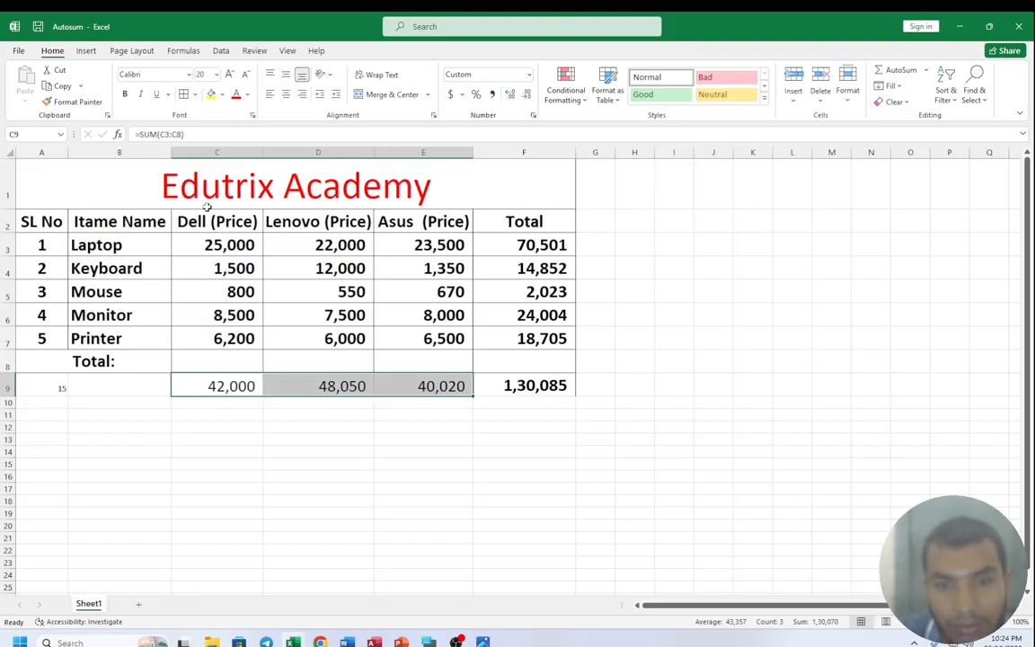
pyautogui.click(334, 514)
# Clear the sums from row 9 and the item totals from F3:F7
pyautogui.moveTo(11, 388); pyautogui.dragTo(543, 410)
pyautogui.click(540, 392)
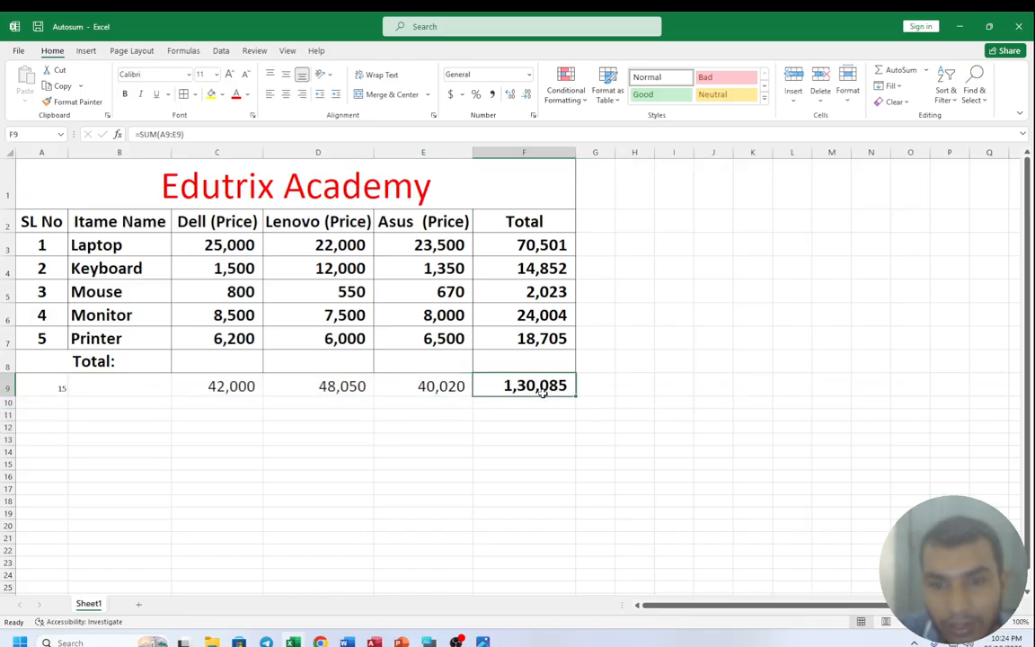
pyautogui.moveTo(43, 397); pyautogui.dragTo(533, 387)
pyautogui.press('Delete')
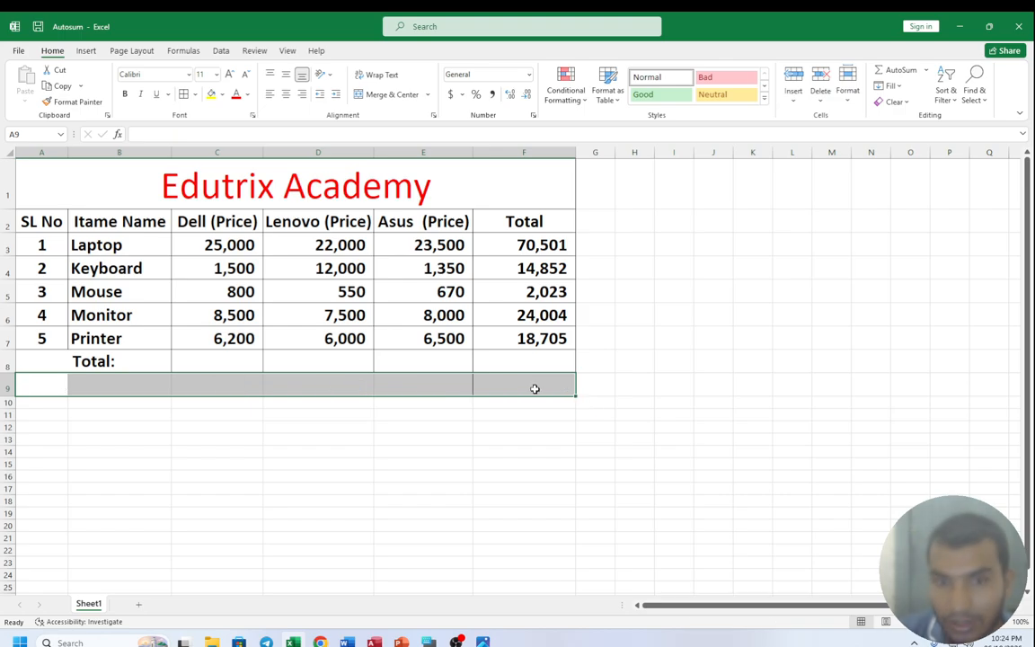
pyautogui.click(523, 501)
pyautogui.moveTo(533, 245); pyautogui.dragTo(538, 337)
pyautogui.press('Delete')
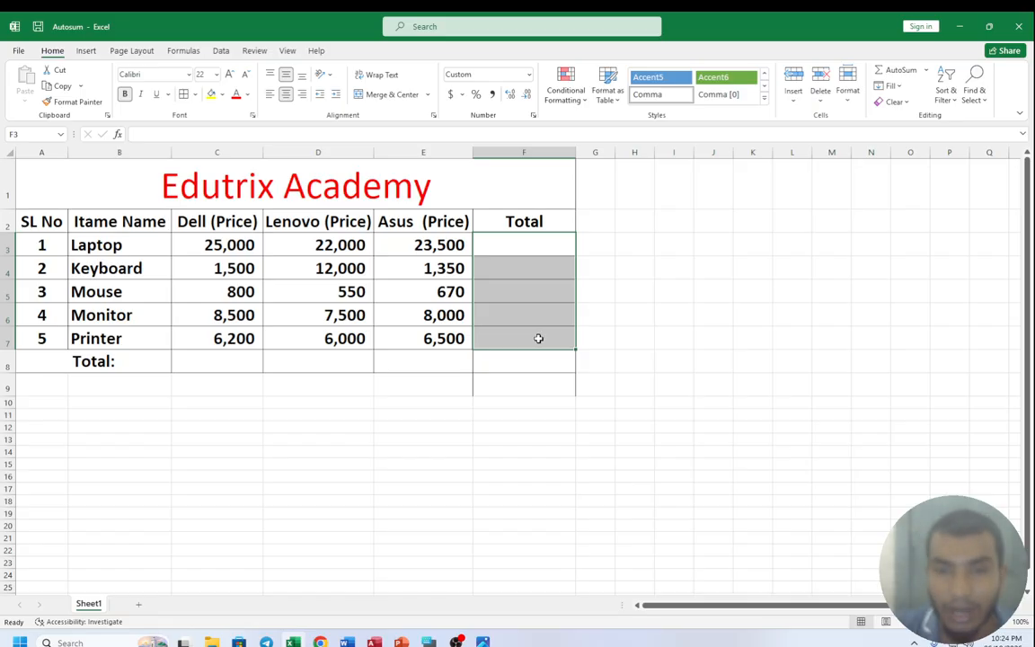
pyautogui.click(535, 508)
# Total every item row and brand column at once by applying AutoSum to C3:F8, from the Laptop's Dell price to the grand total cell
pyautogui.click(219, 367)
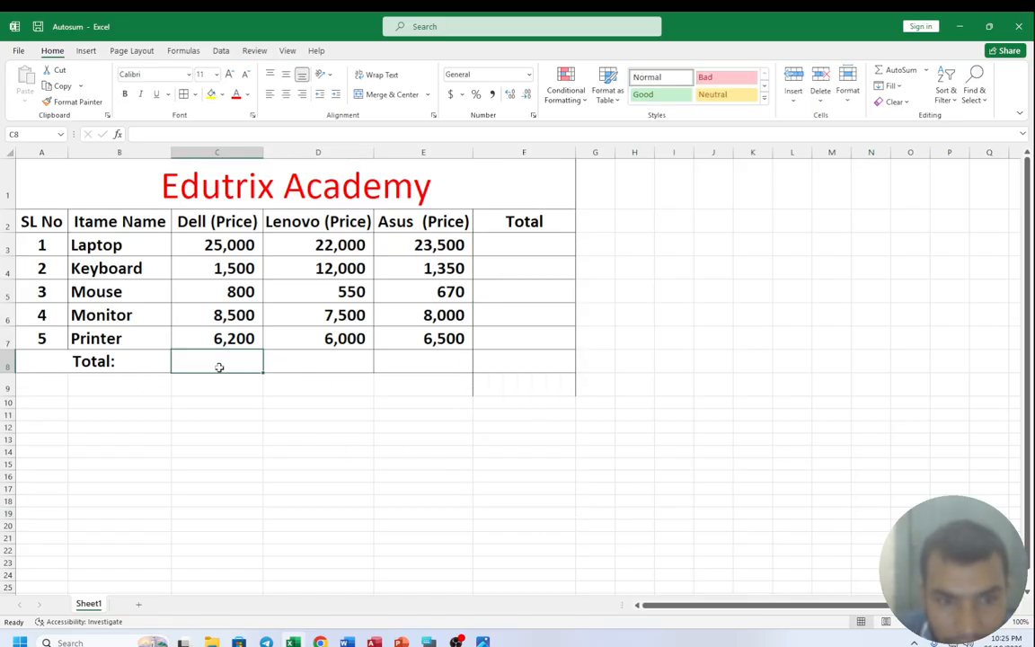
pyautogui.moveTo(220, 367); pyautogui.dragTo(497, 353)
pyautogui.click(515, 240)
pyautogui.click(432, 444)
pyautogui.click(196, 239)
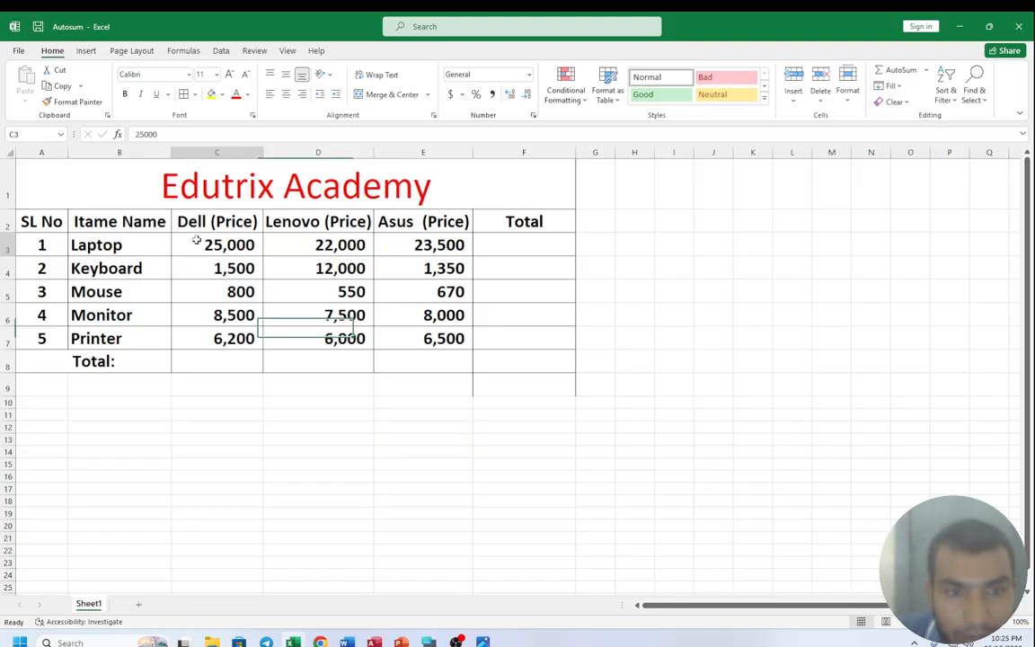
pyautogui.moveTo(196, 240); pyautogui.dragTo(518, 354)
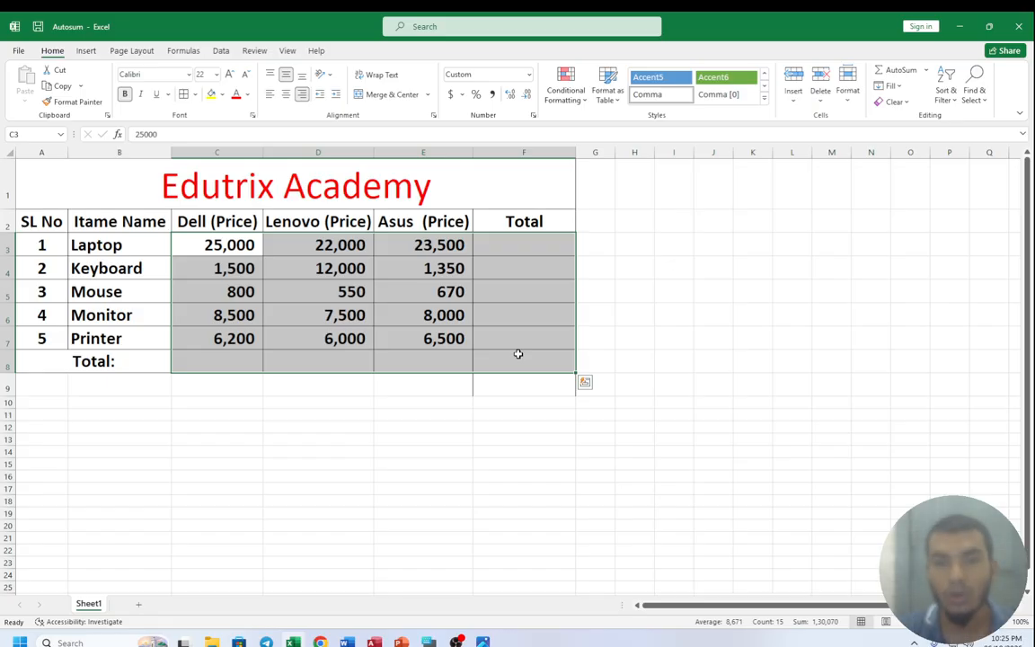
pyautogui.hotkey('alt', '=')
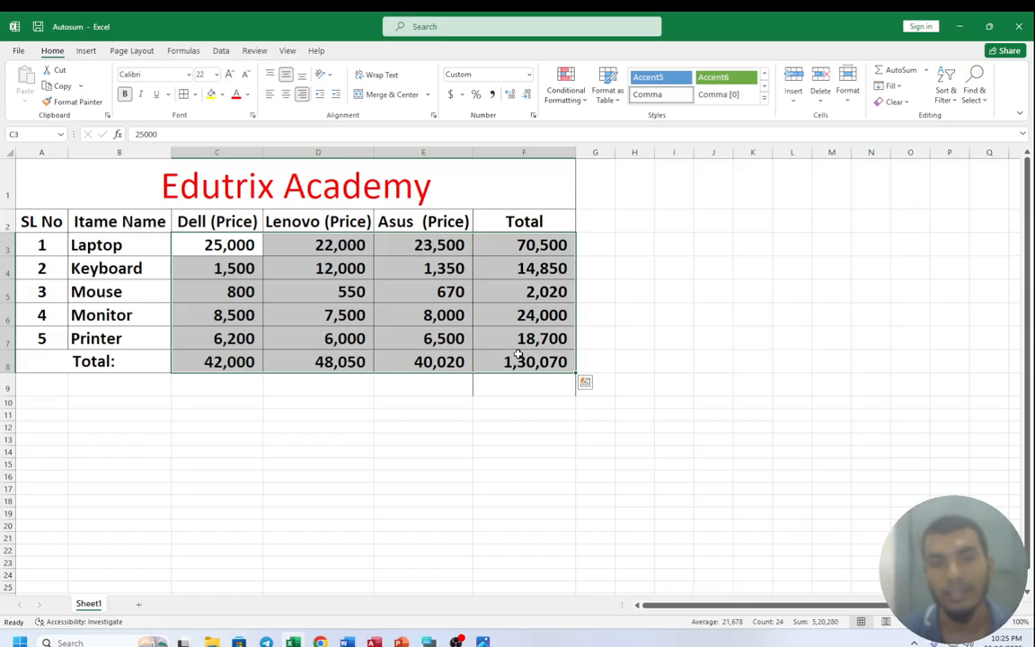
pyautogui.click(530, 476)
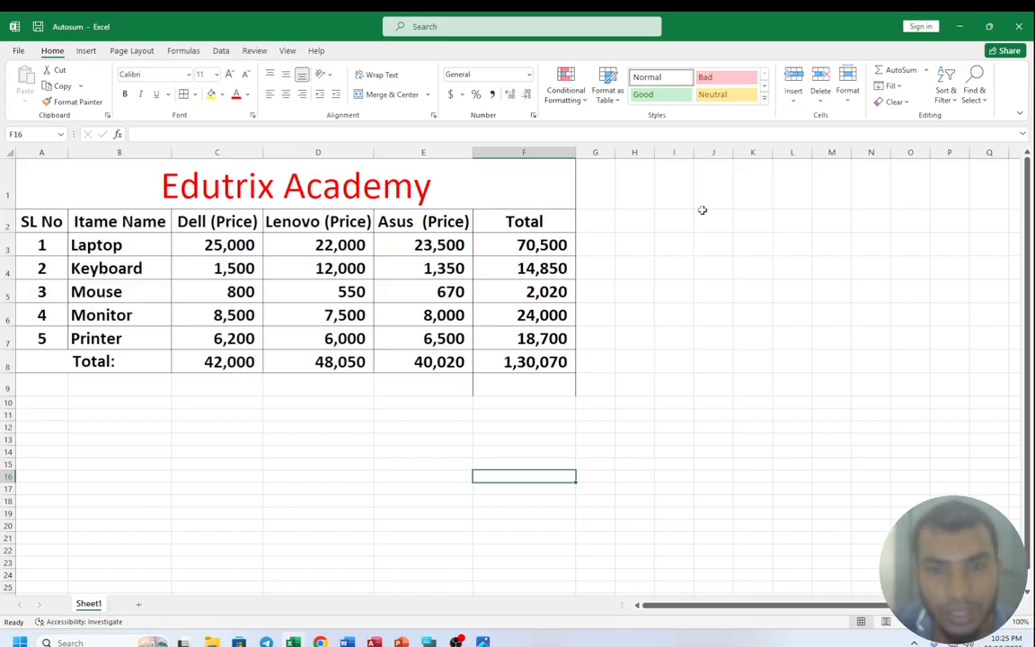
# Inspect the formulas behind the Laptop row's total and the Dell column's total
pyautogui.click(526, 244)
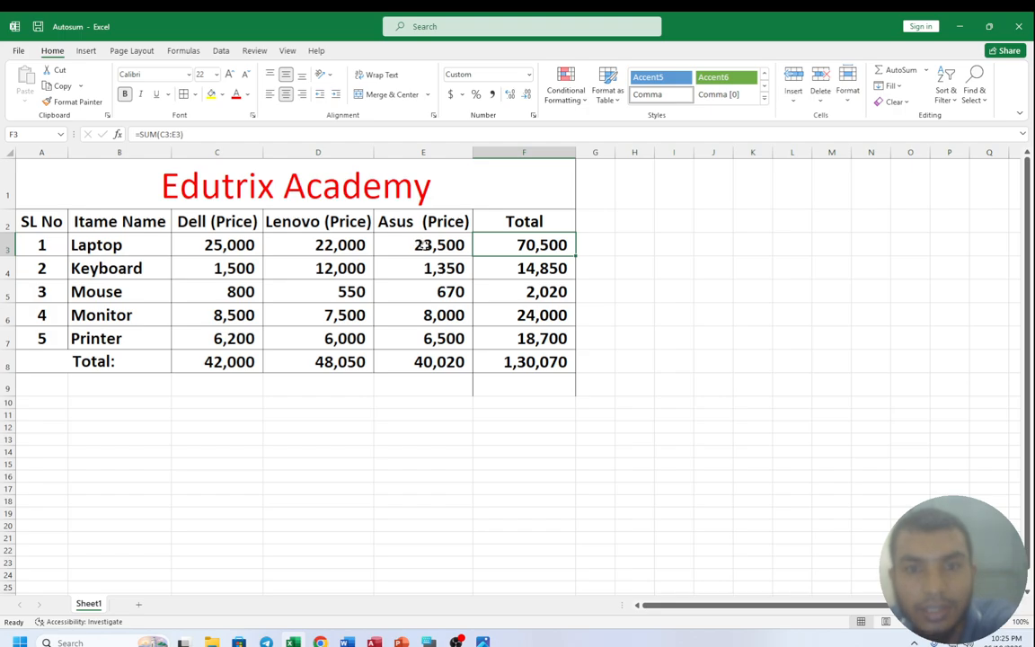
pyautogui.click(218, 361)
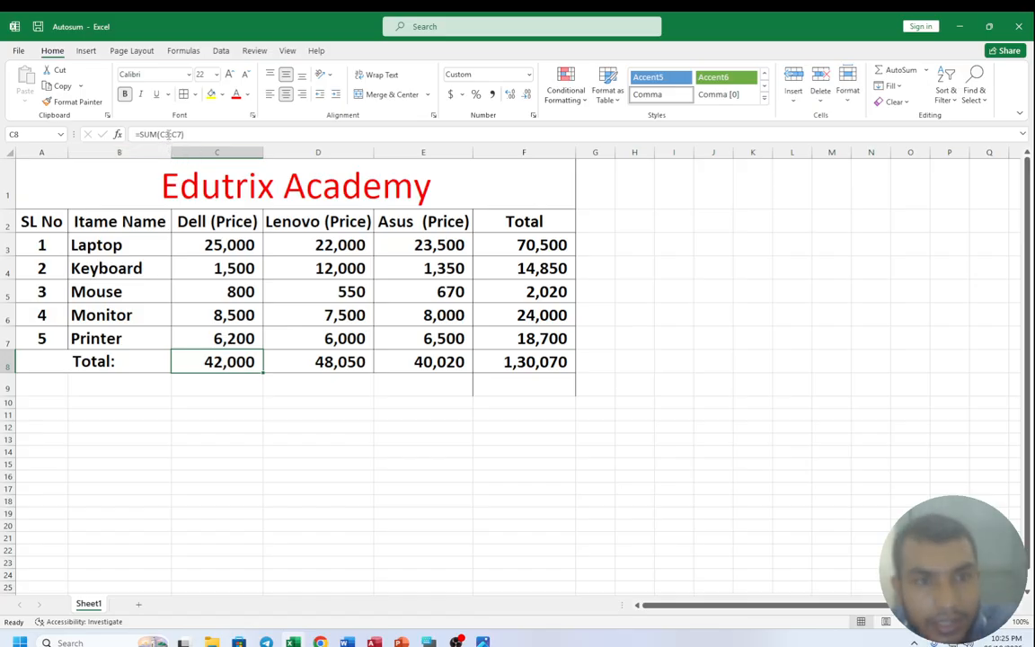
pyautogui.click(357, 514)
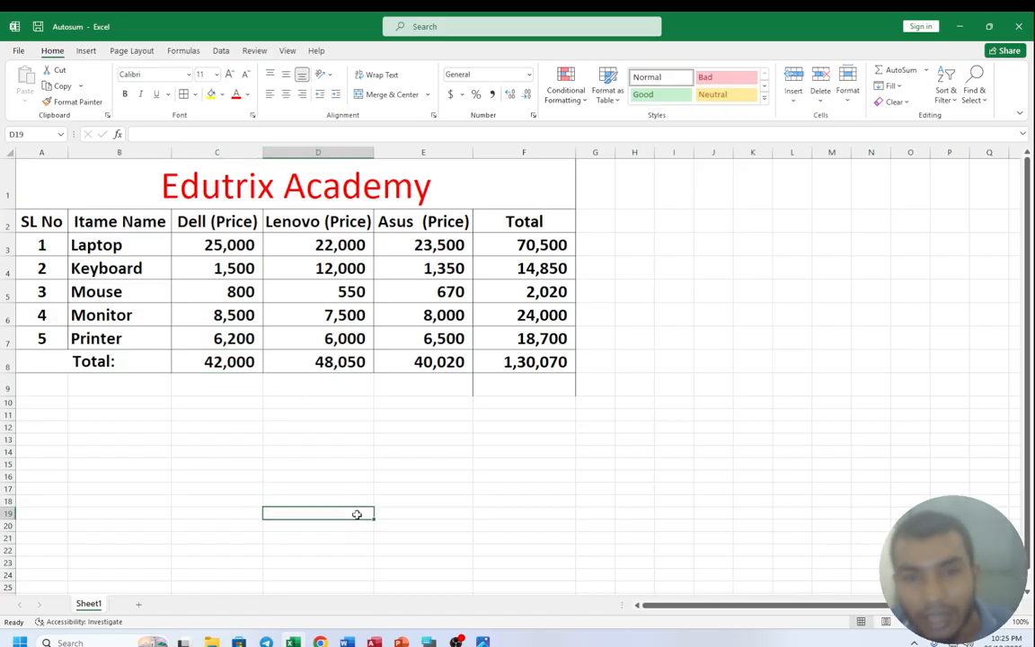